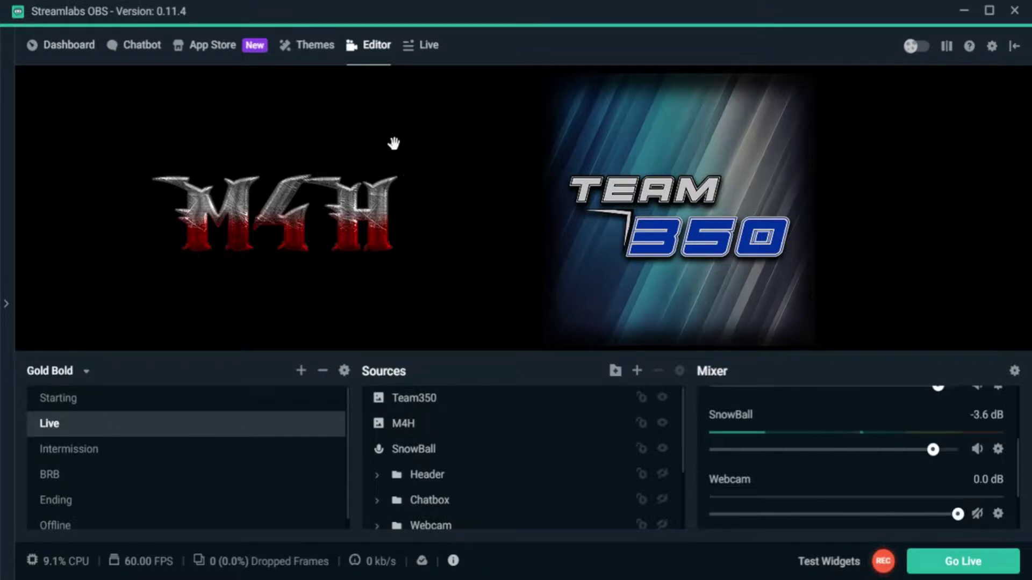
Step: Browse the scene themes on the first page of the theme library
click(320, 48)
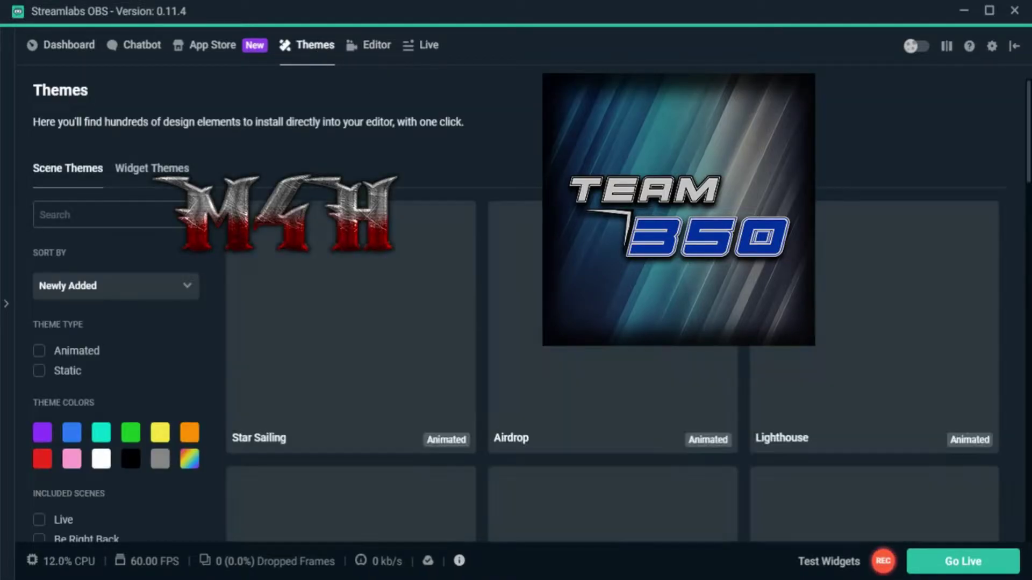
scroll(516, 310, down, 5)
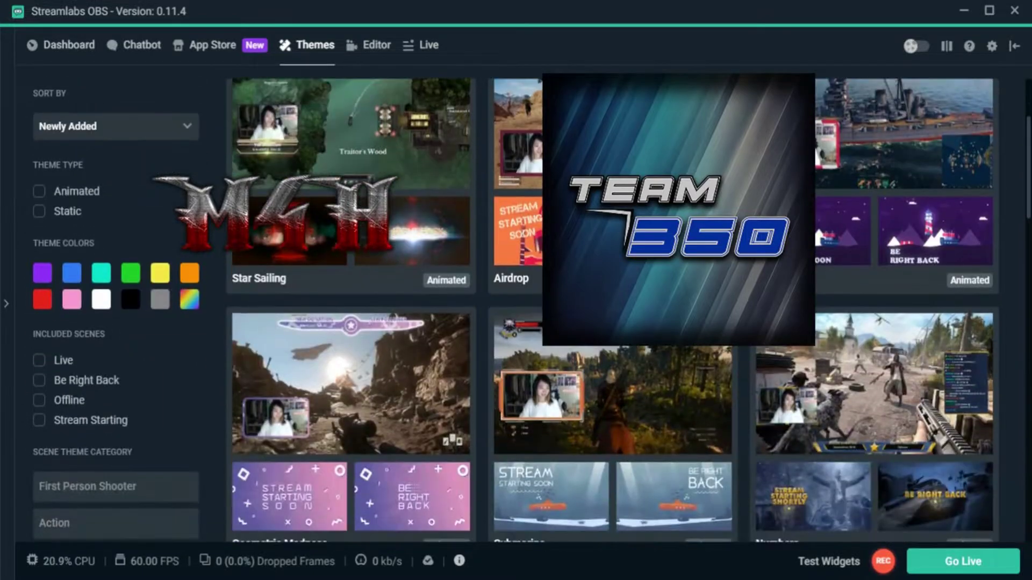
scroll(516, 310, down, 2)
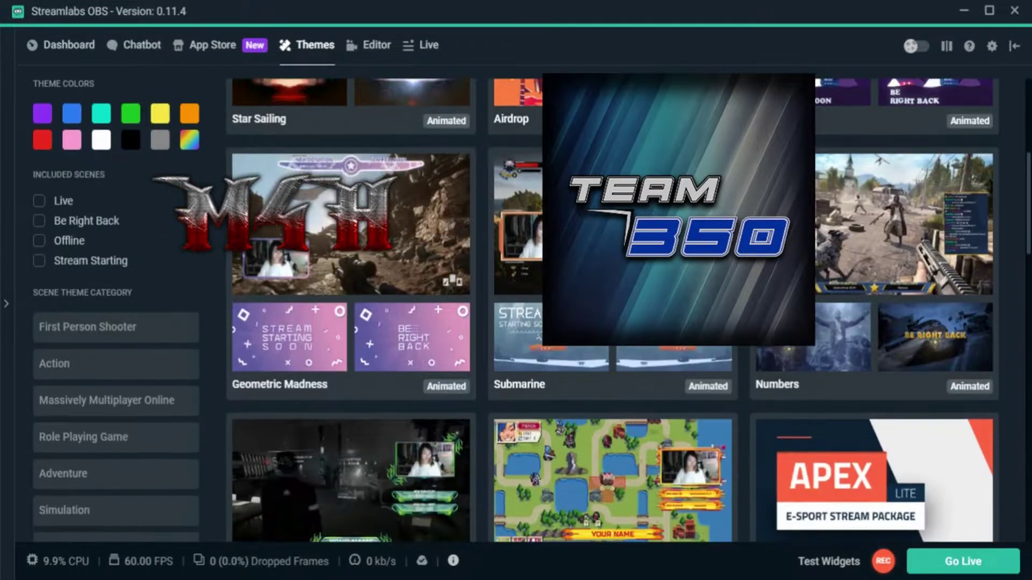
scroll(516, 310, down, 2)
scroll(823, 262, down, 4)
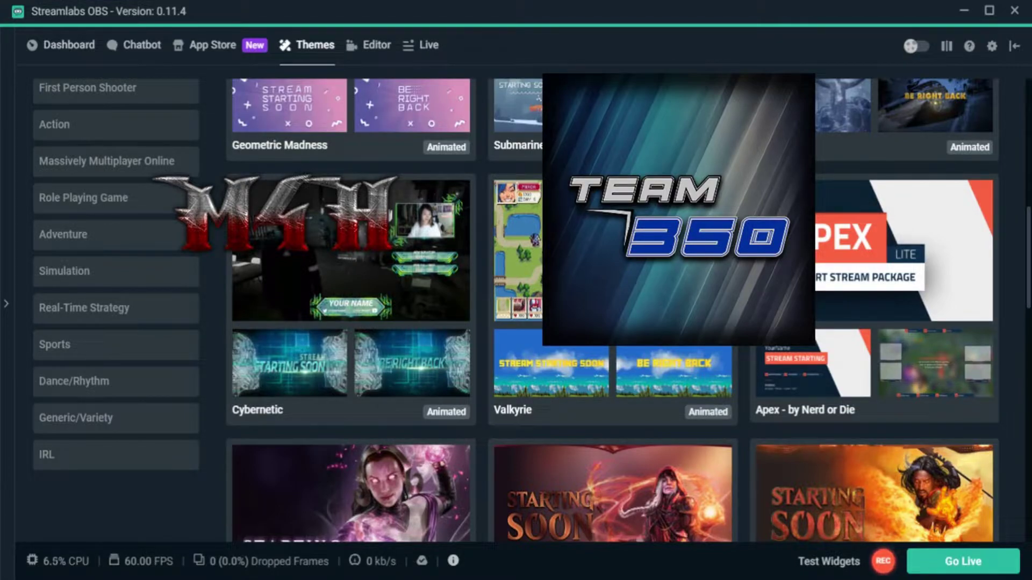
scroll(532, 310, down, 3)
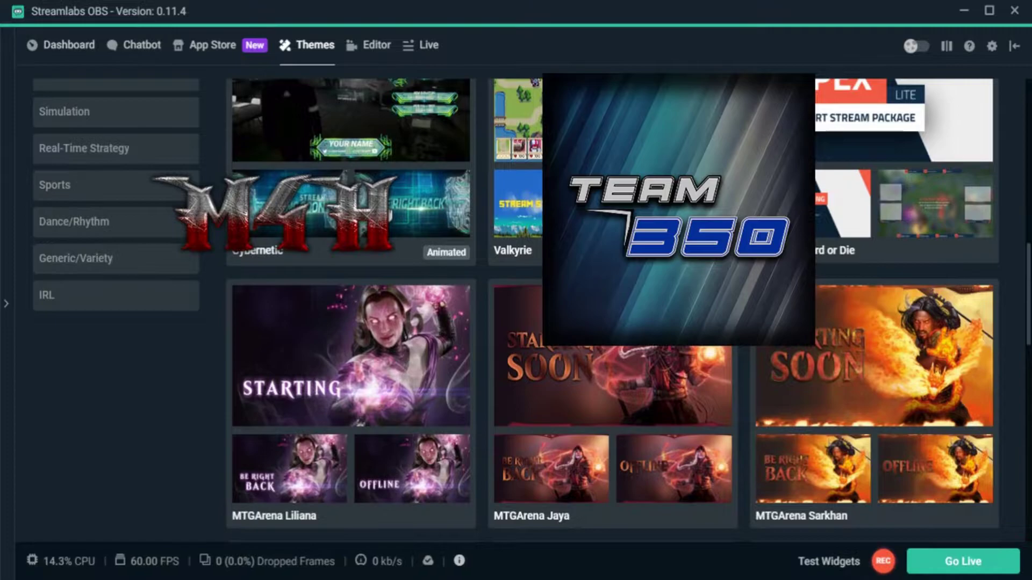
scroll(532, 310, down, 4)
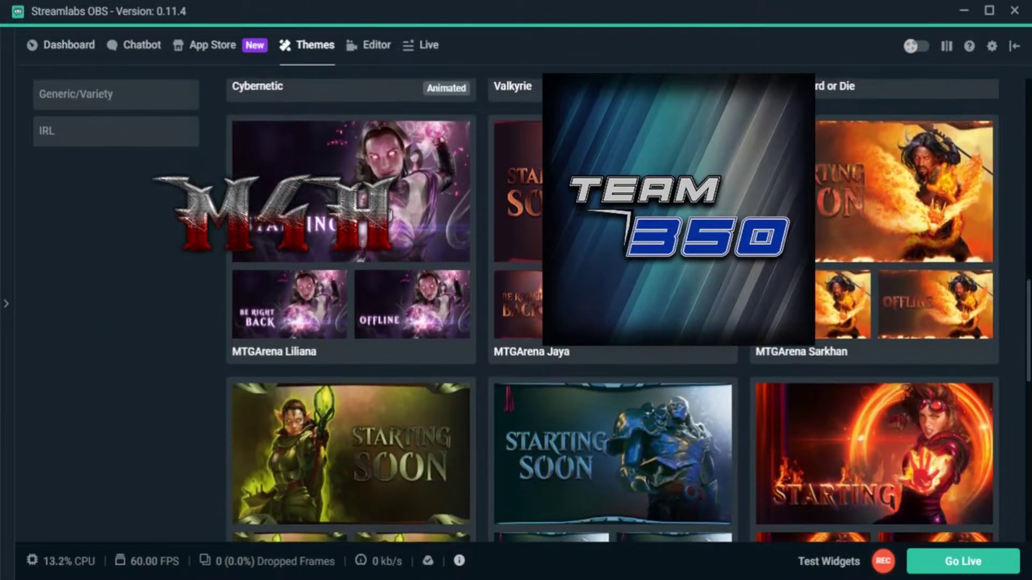
scroll(532, 311, down, 7)
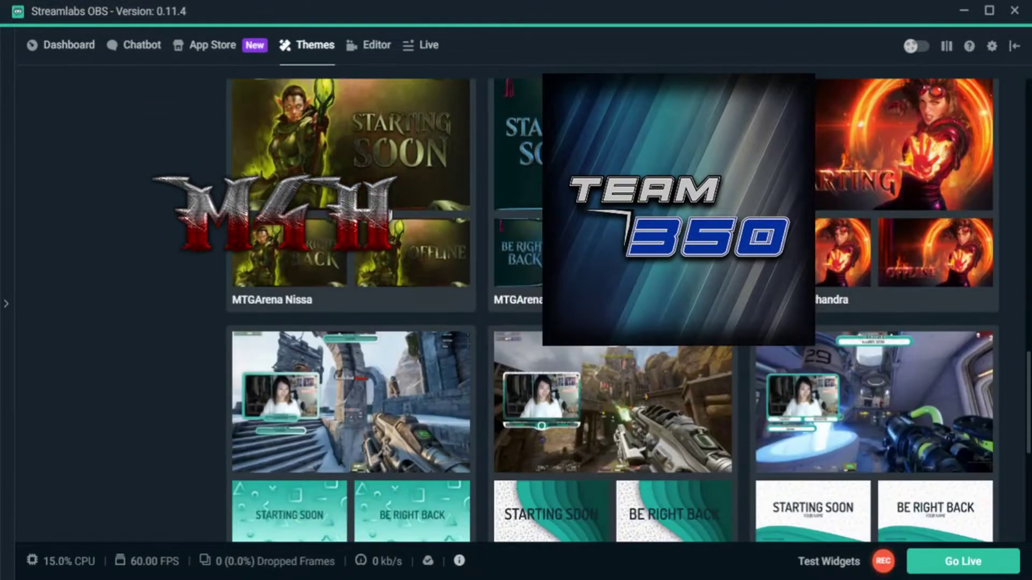
scroll(532, 310, down, 4)
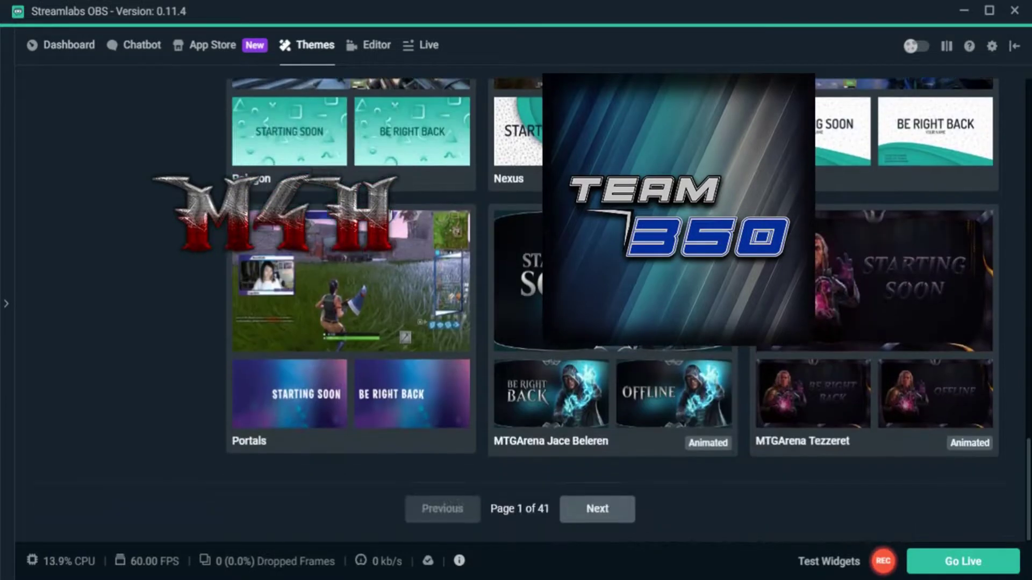
Step: Go to the second page of scene themes and look through the designs there
click(602, 510)
scroll(401, 298, up, 3)
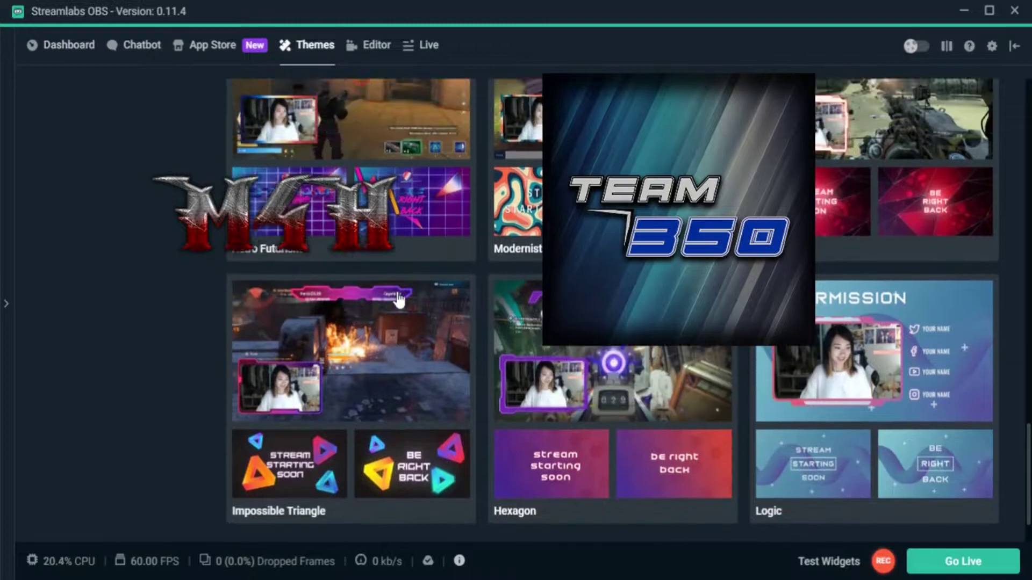
scroll(403, 307, up, 6)
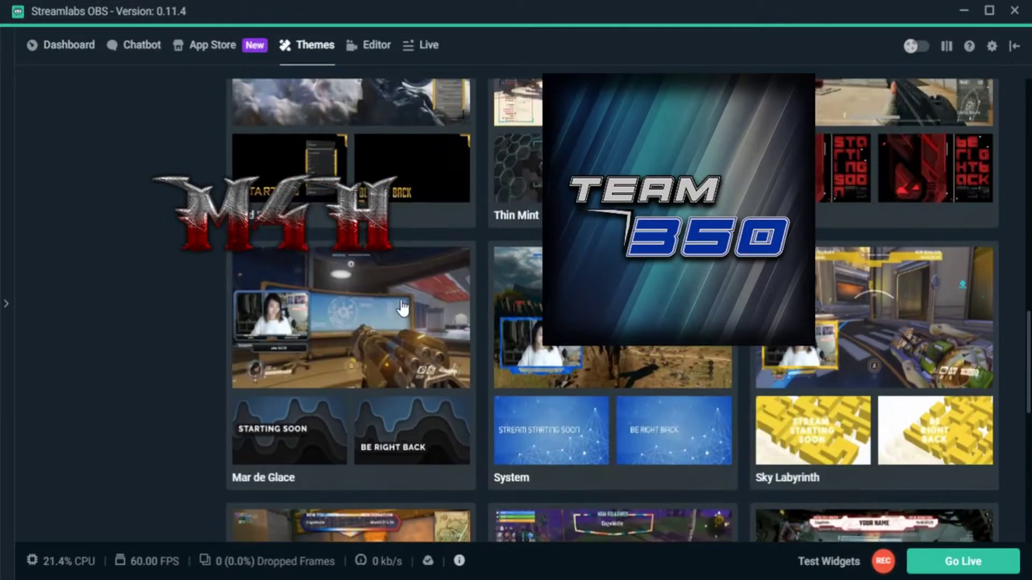
scroll(536, 312, up, 2)
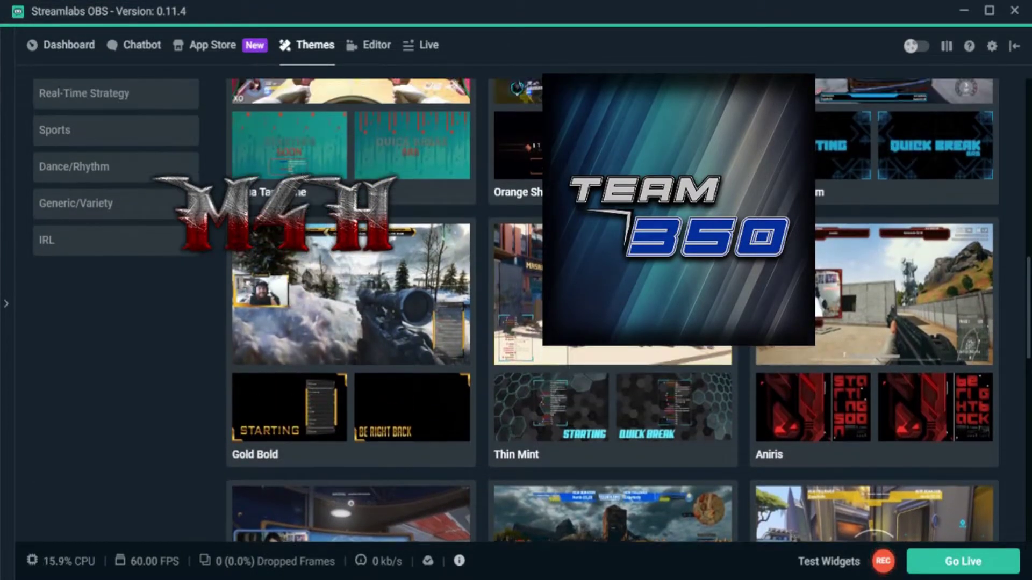
scroll(532, 311, up, 4)
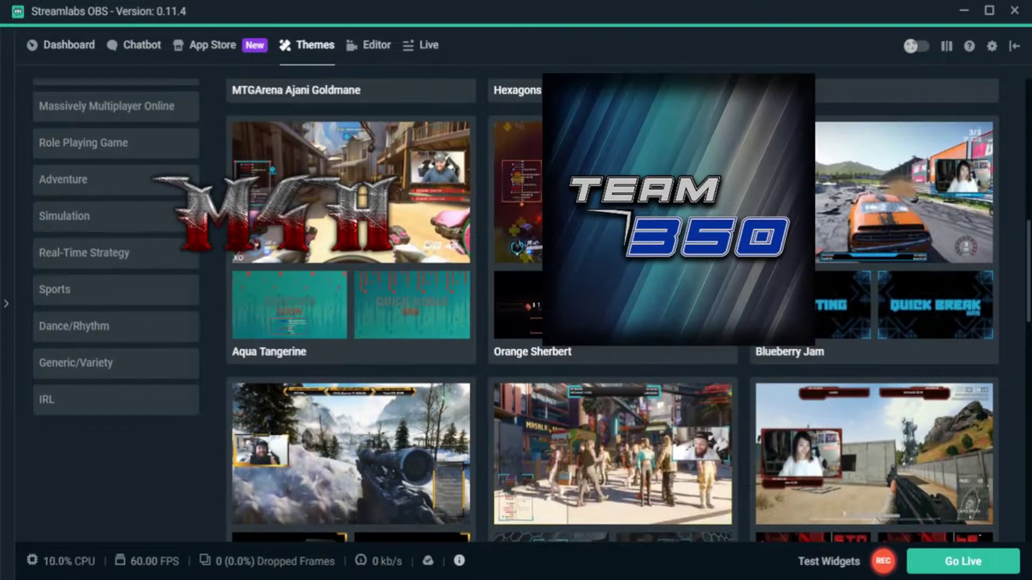
Step: Open the Orange Sherbert theme's details and examine its live scene overlay
click(532, 310)
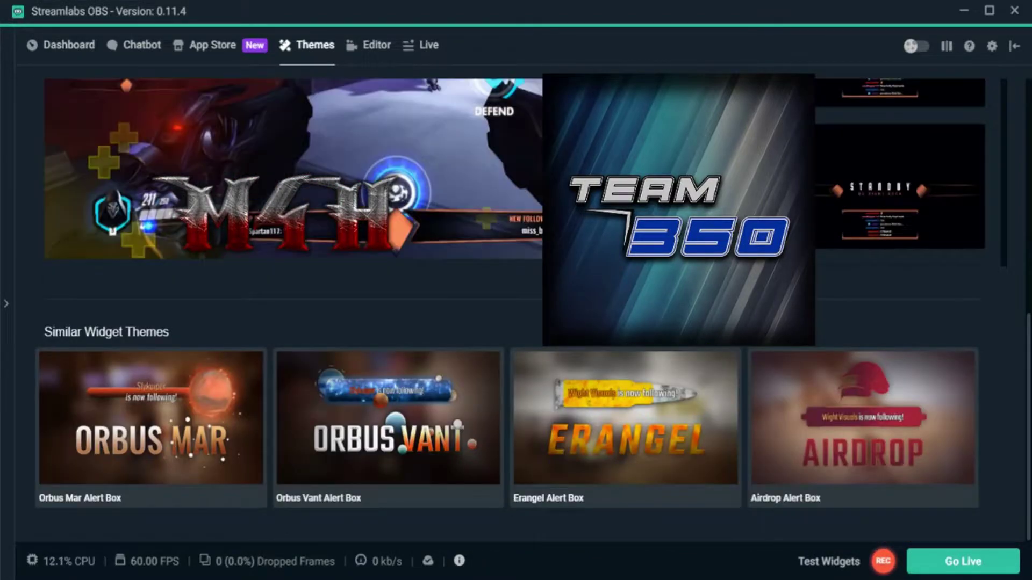
scroll(629, 357, up, 8)
scroll(628, 358, down, 2)
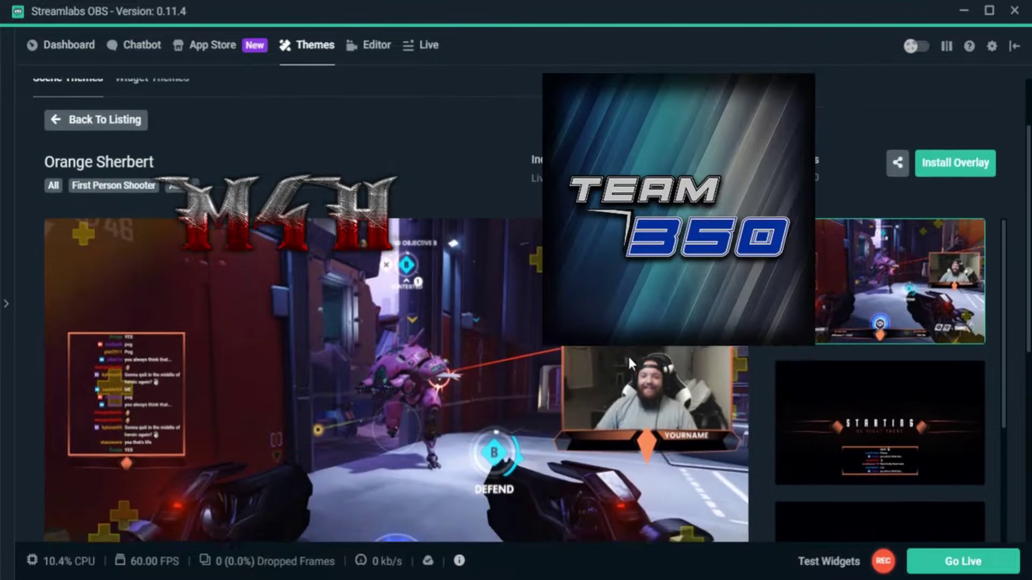
scroll(629, 358, down, 3)
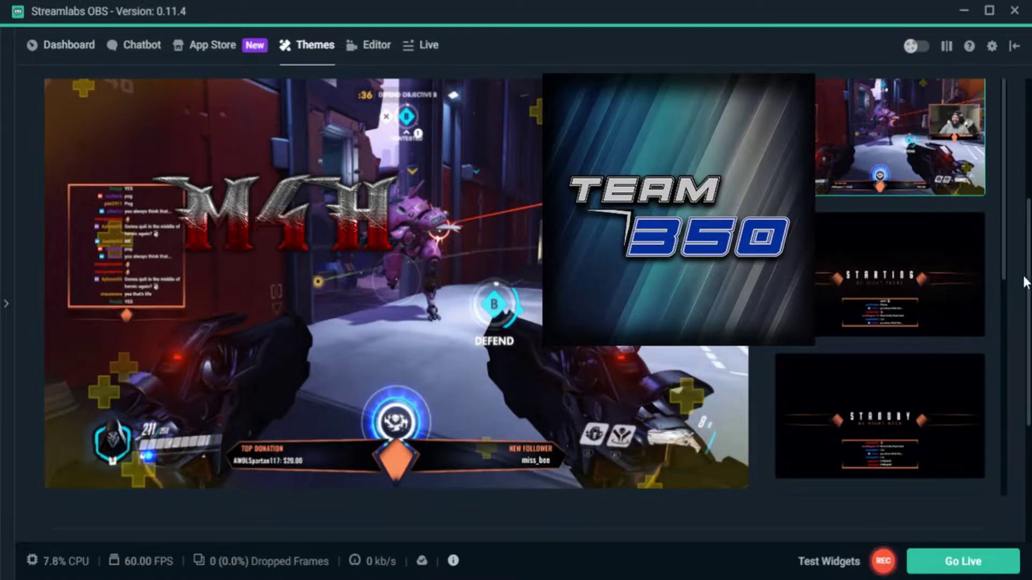
Step: Preview the Starting, Standby, Offline, Intermission and Ending scenes of the Orange Sherbert theme
click(933, 273)
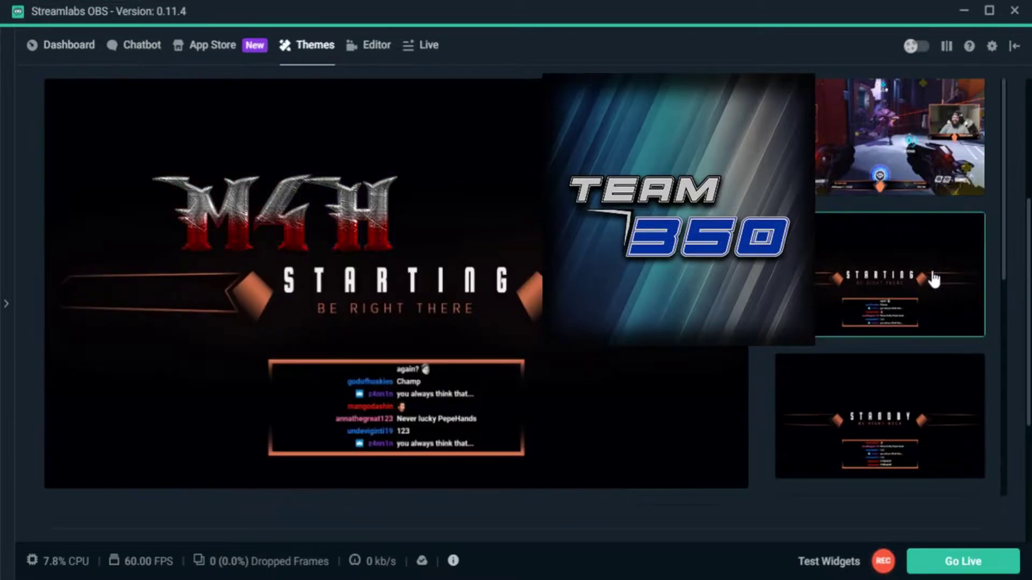
click(909, 401)
scroll(925, 369, down, 2)
scroll(923, 382, down, 1)
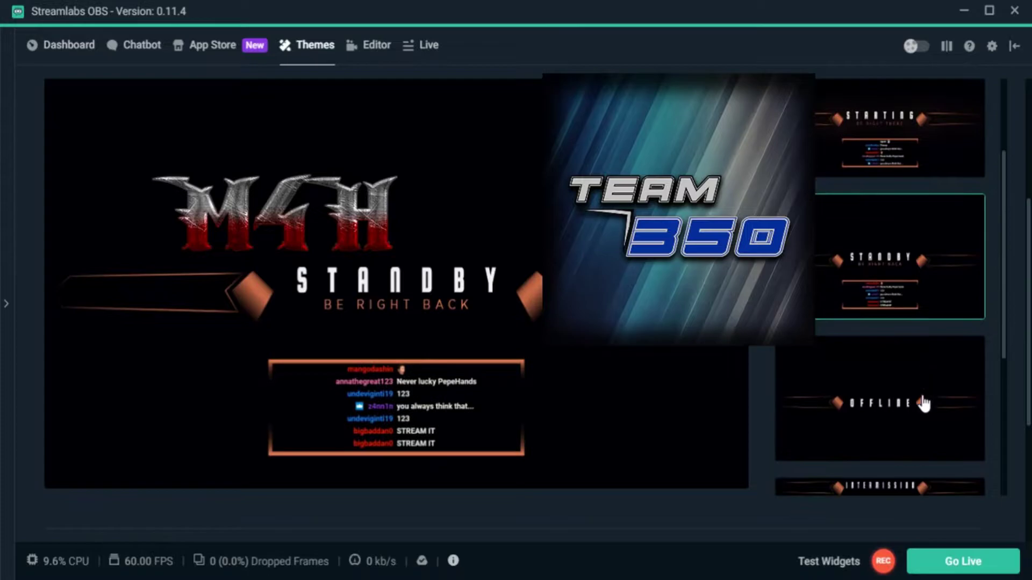
click(921, 403)
scroll(921, 410, down, 1)
click(929, 430)
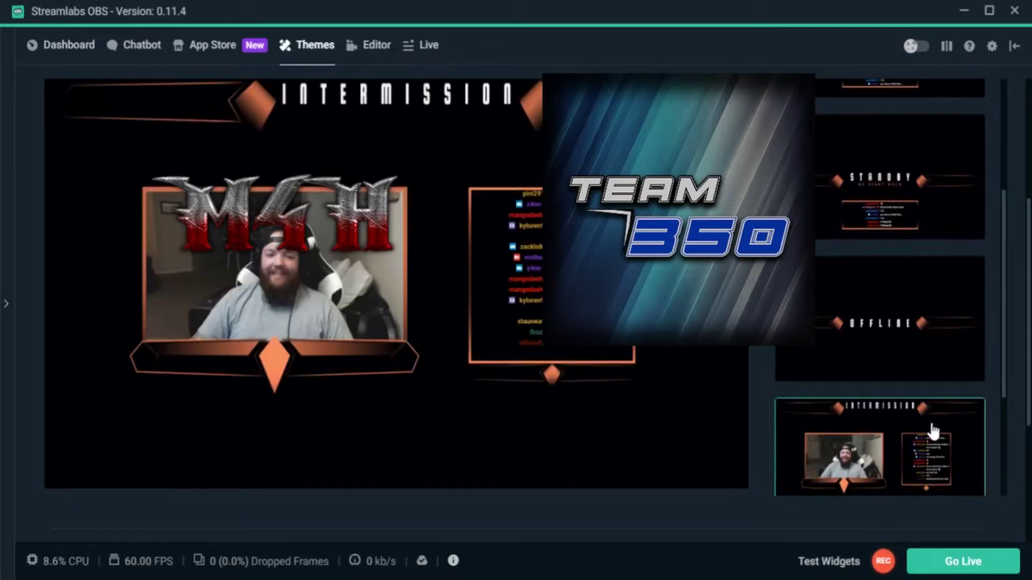
scroll(922, 424, down, 3)
scroll(920, 417, down, 1)
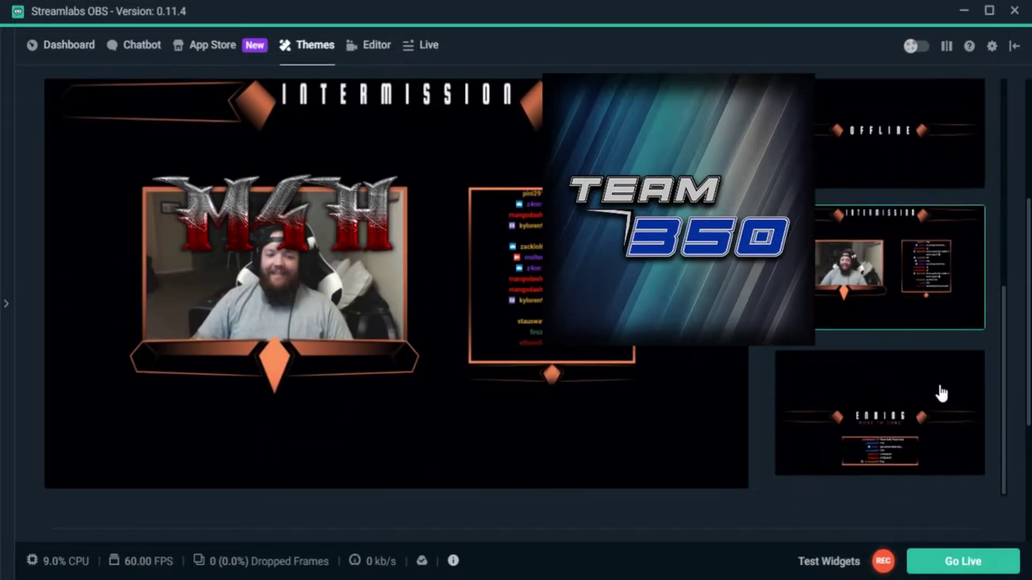
click(942, 393)
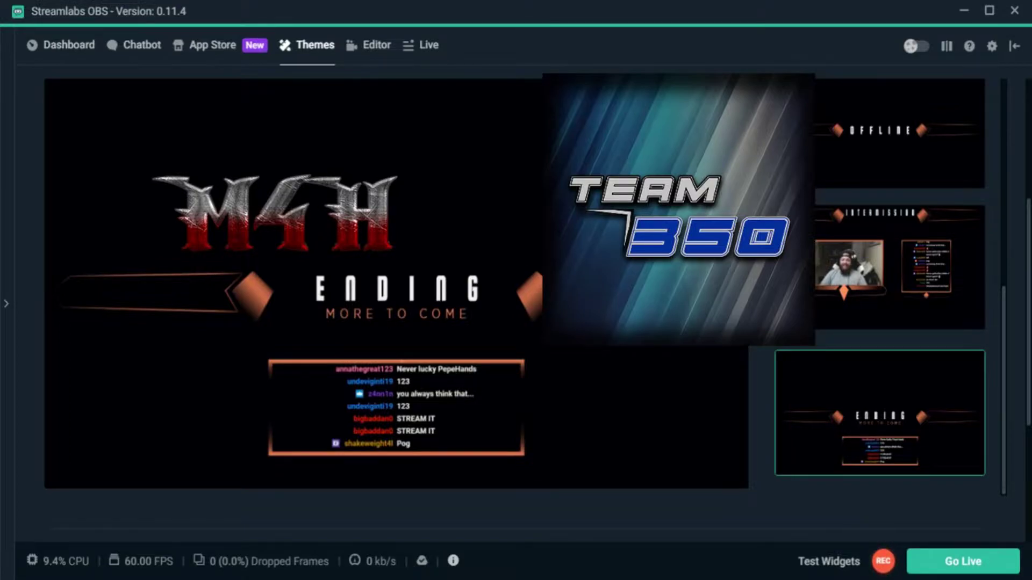
scroll(824, 350, up, 10)
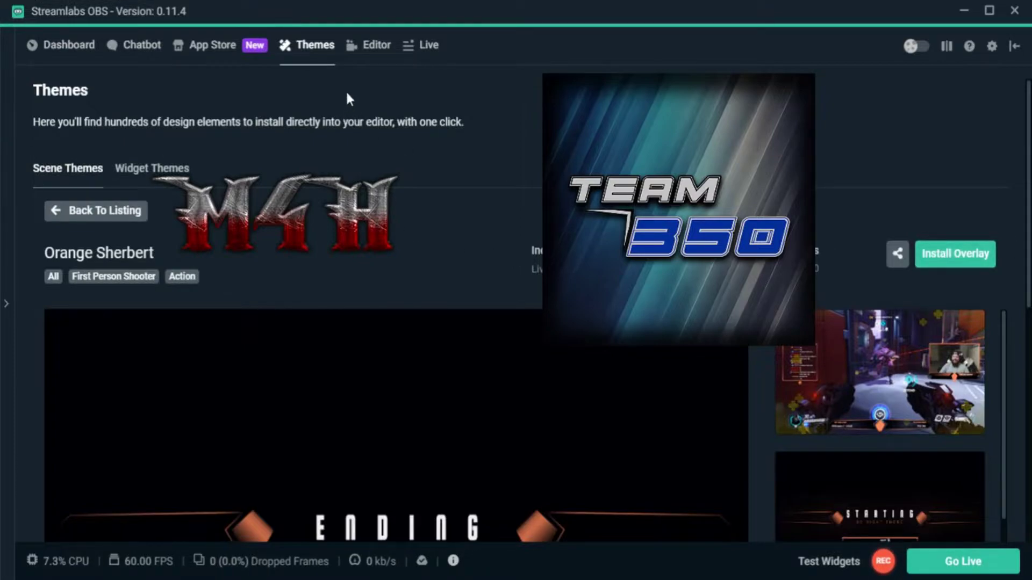
Step: Return to the scene editor and review the list of sources in the Live scene
click(365, 50)
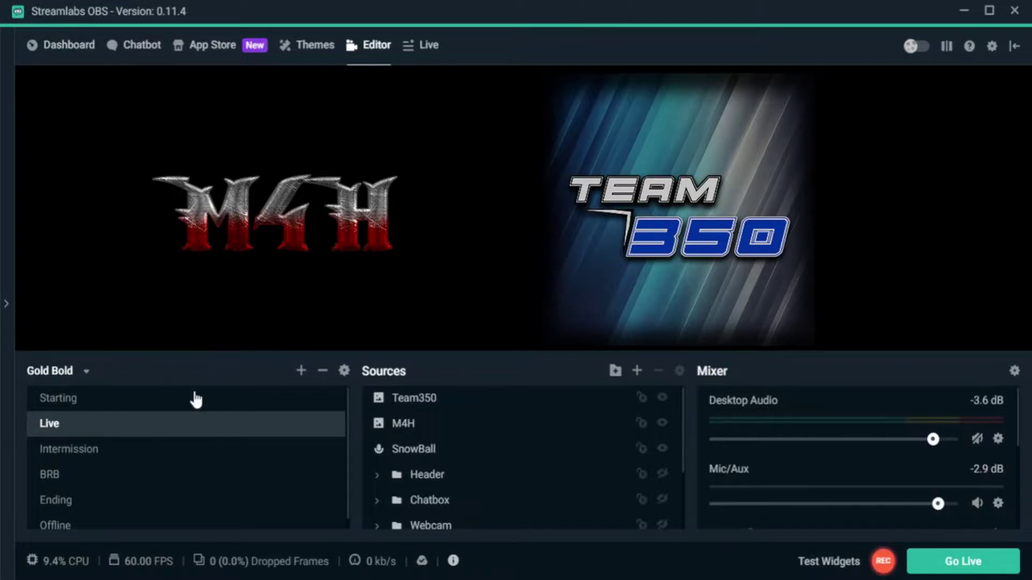
scroll(457, 410, down, 3)
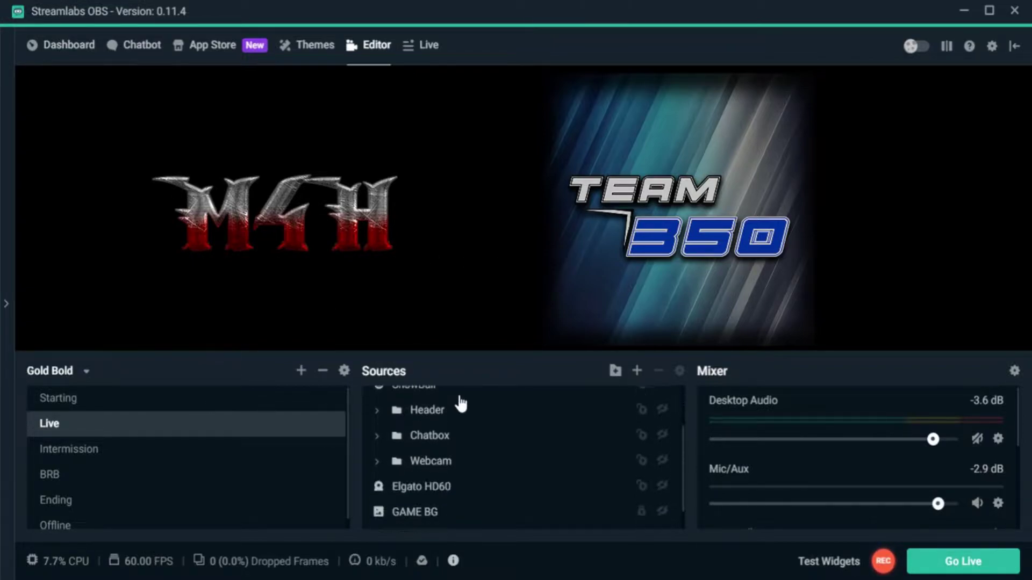
scroll(465, 467, up, 3)
scroll(464, 463, down, 3)
scroll(463, 463, up, 3)
scroll(464, 463, down, 3)
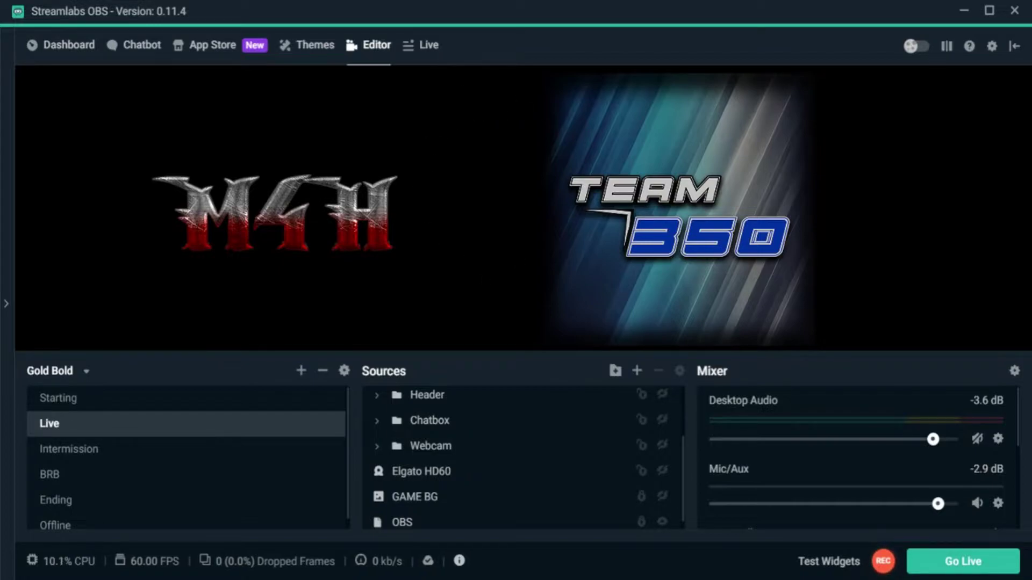
scroll(554, 476, up, 3)
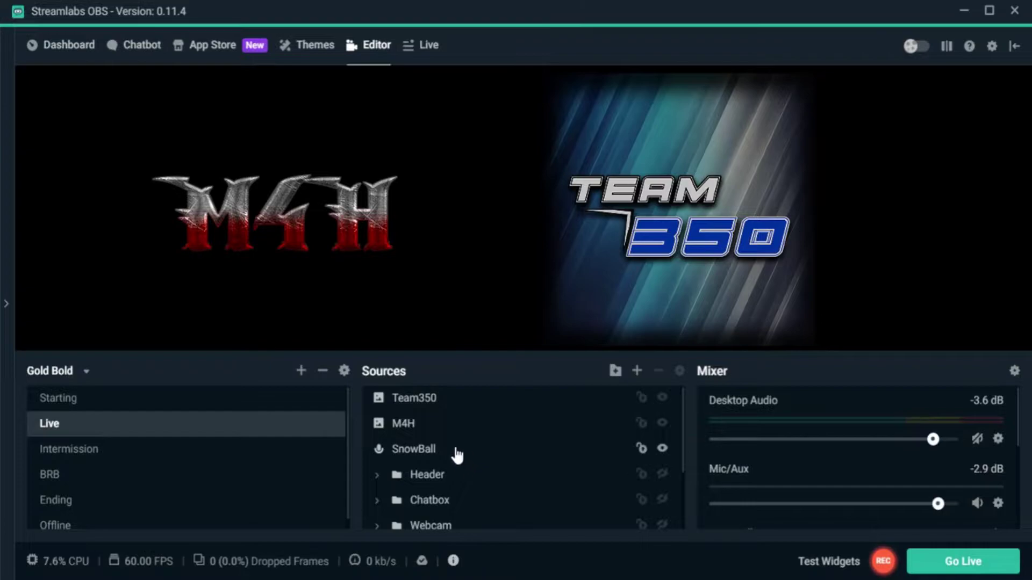
scroll(578, 447, down, 3)
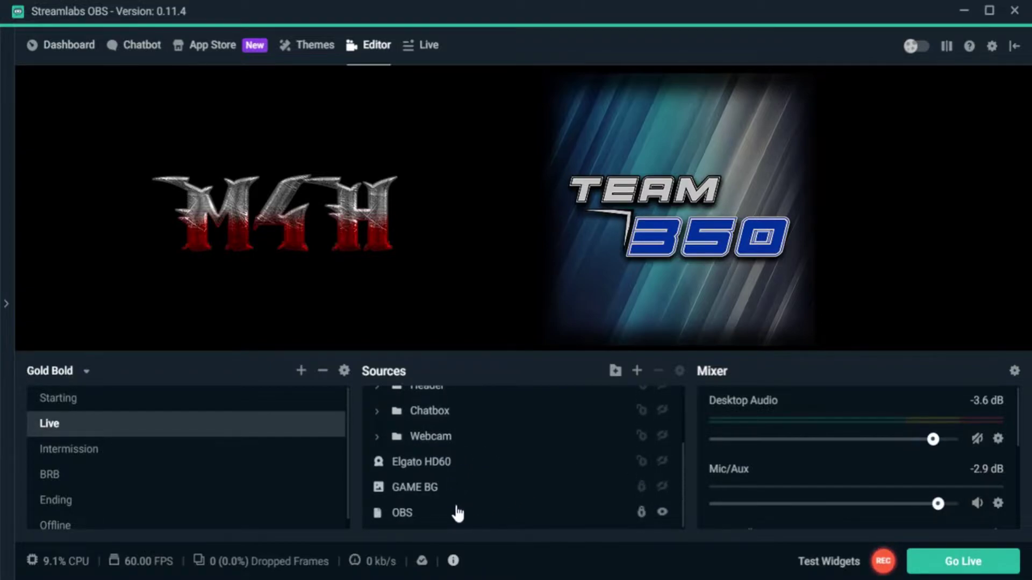
Step: Make the Elgato HD60 source visible and enlarge its capture in the preview
click(432, 467)
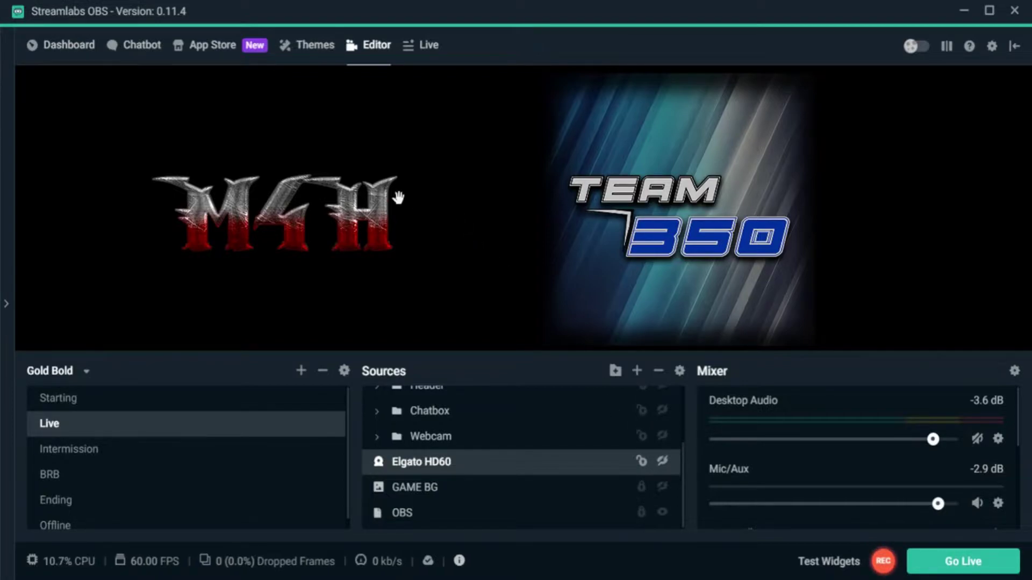
click(662, 462)
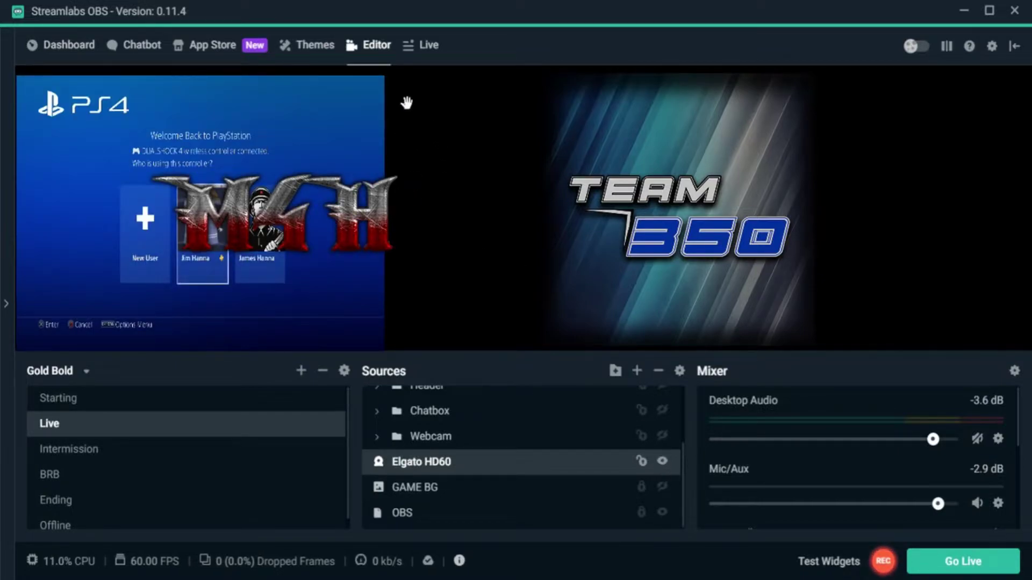
drag(462, 233, 499, 233)
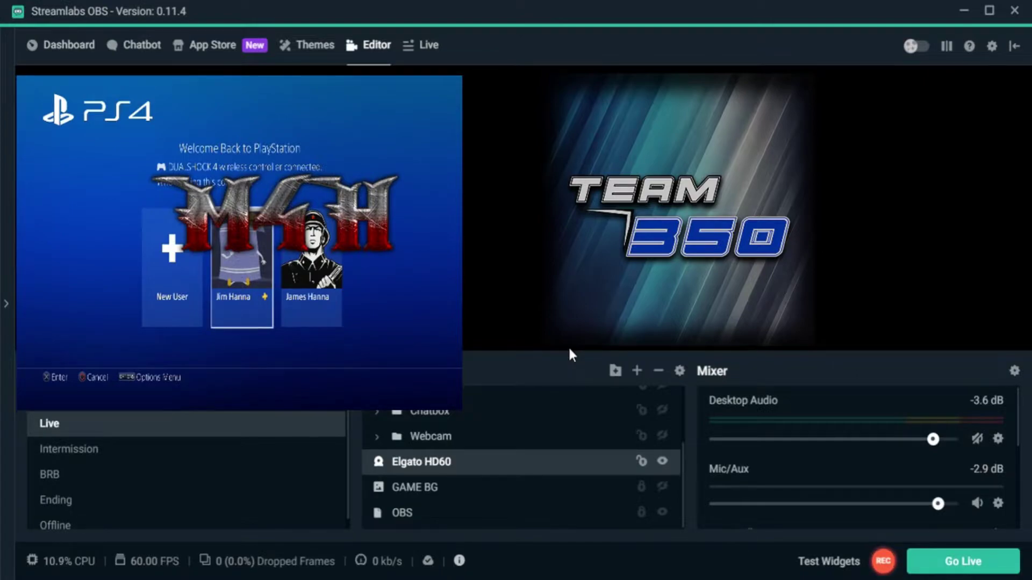
click(845, 218)
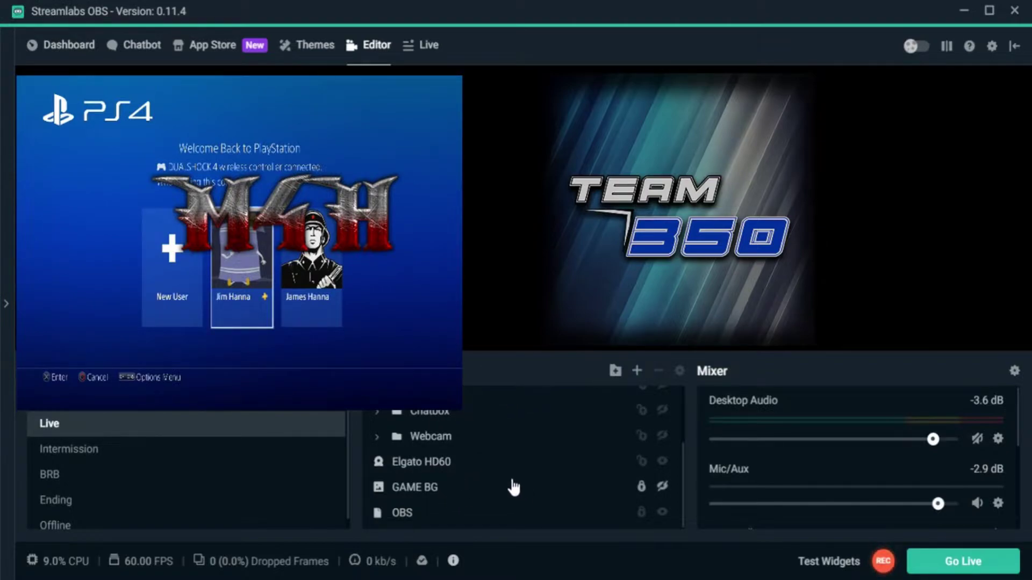
Step: Hide the Elgato HD60, Team350 and M4H sources, and lock Team350 and M4H in place
click(662, 461)
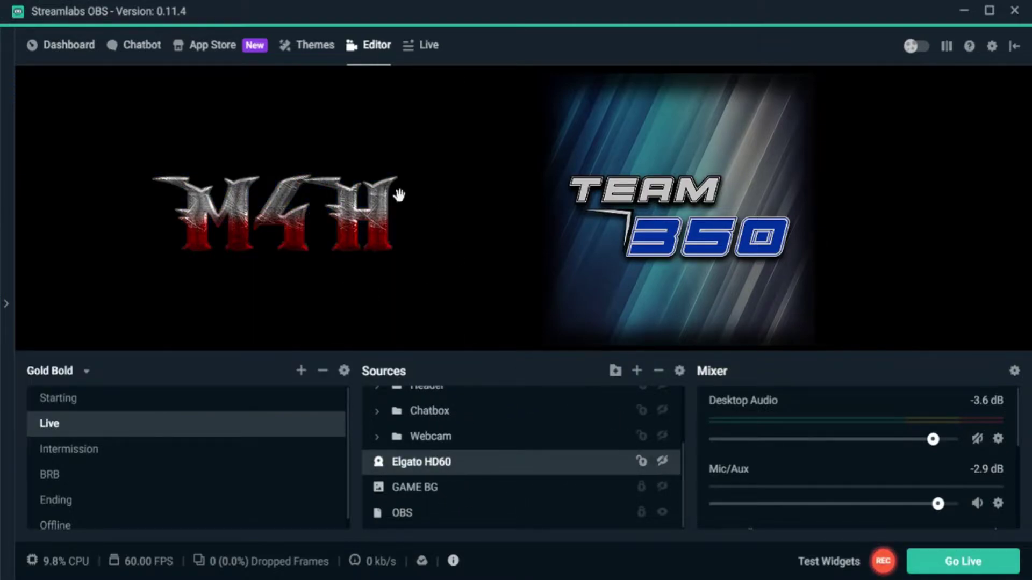
scroll(613, 433, up, 3)
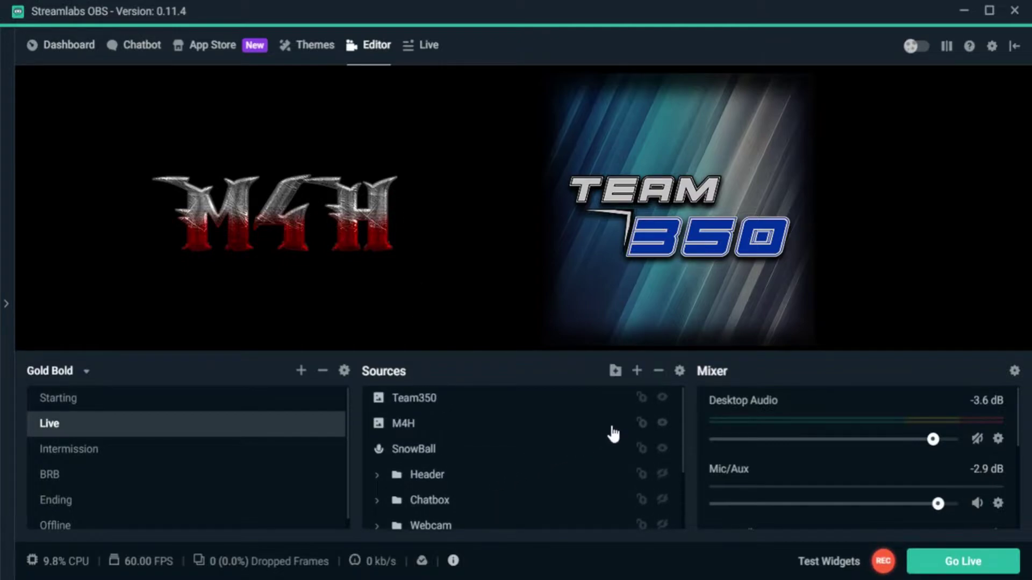
click(662, 398)
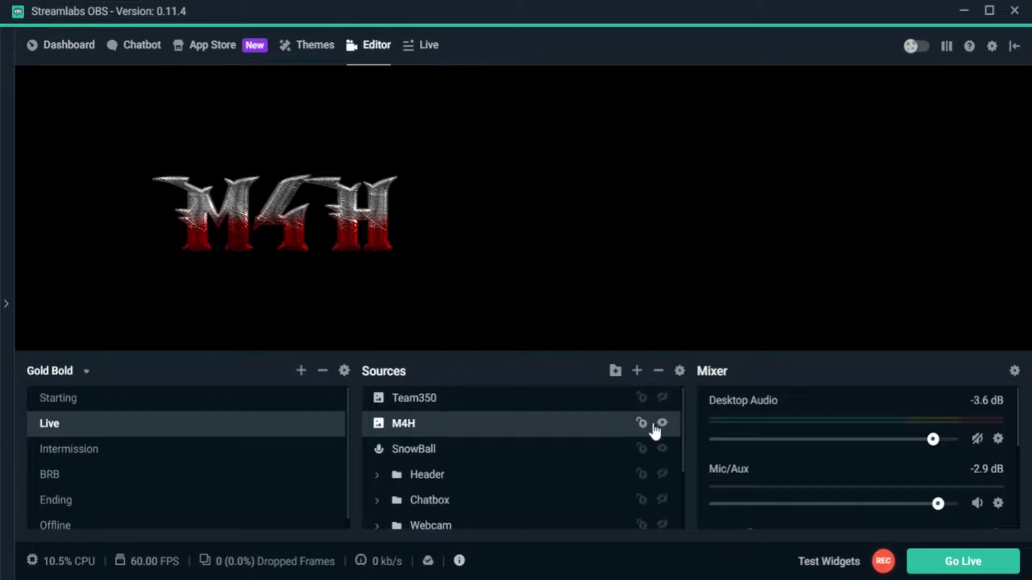
click(641, 398)
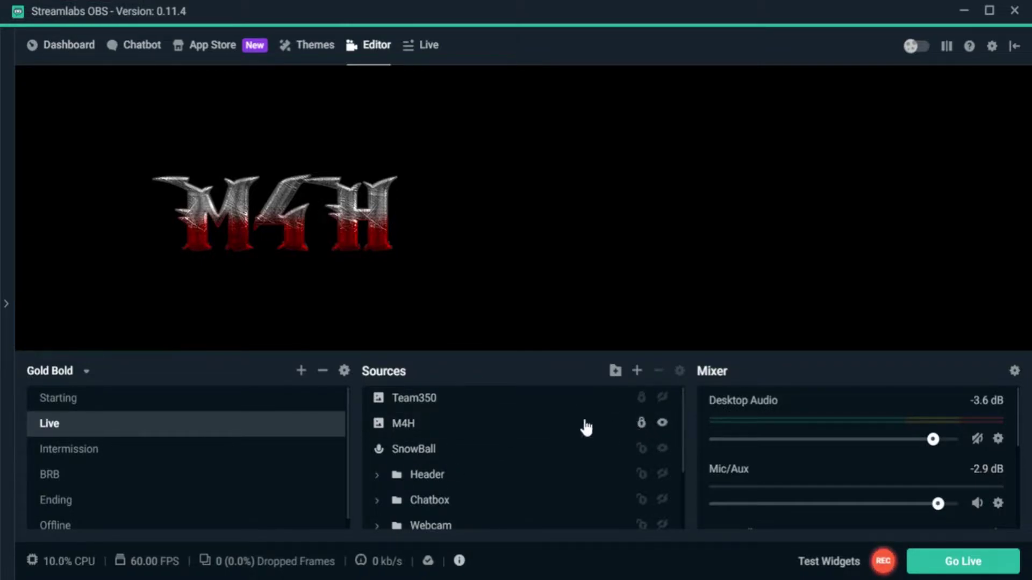
click(663, 424)
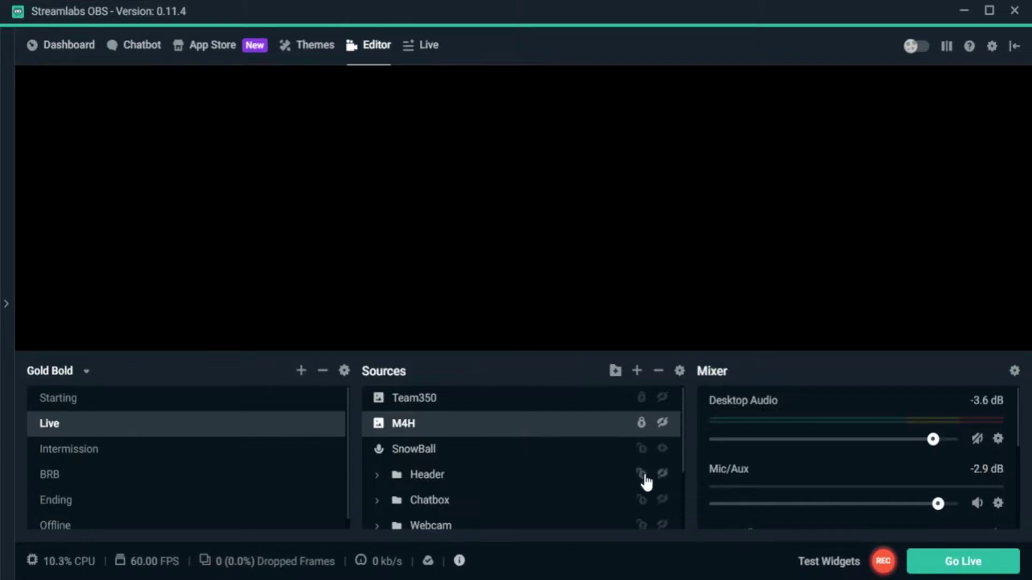
Step: Lock the SnowBall source in place and look over the remaining sources of the Live scene
click(641, 449)
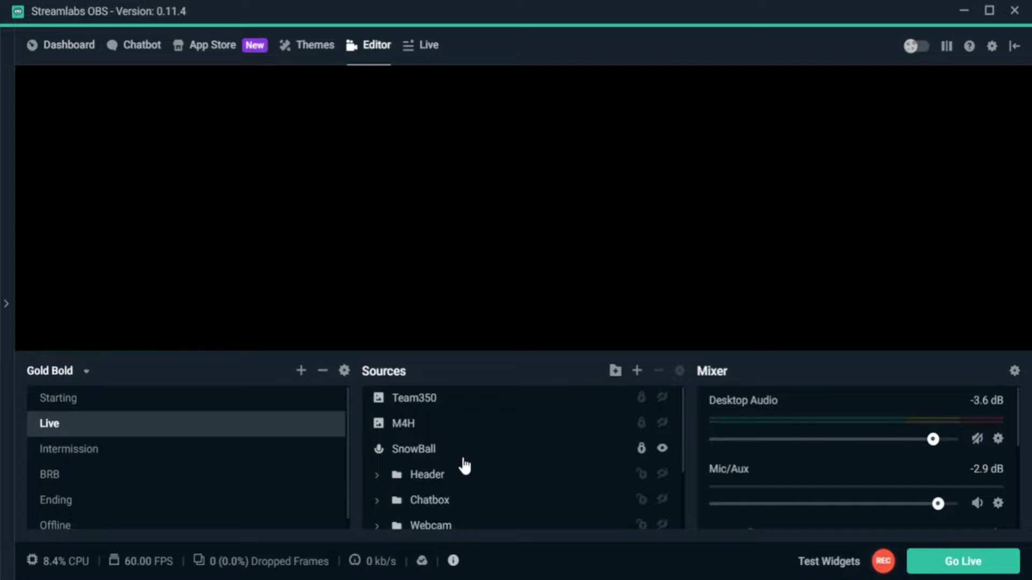
scroll(469, 462, down, 3)
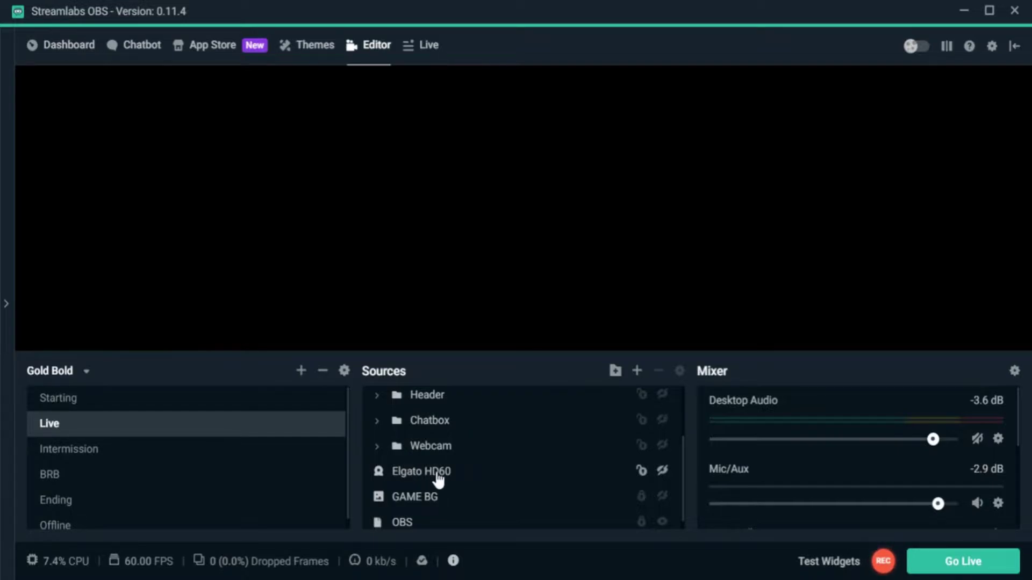
scroll(438, 478, up, 3)
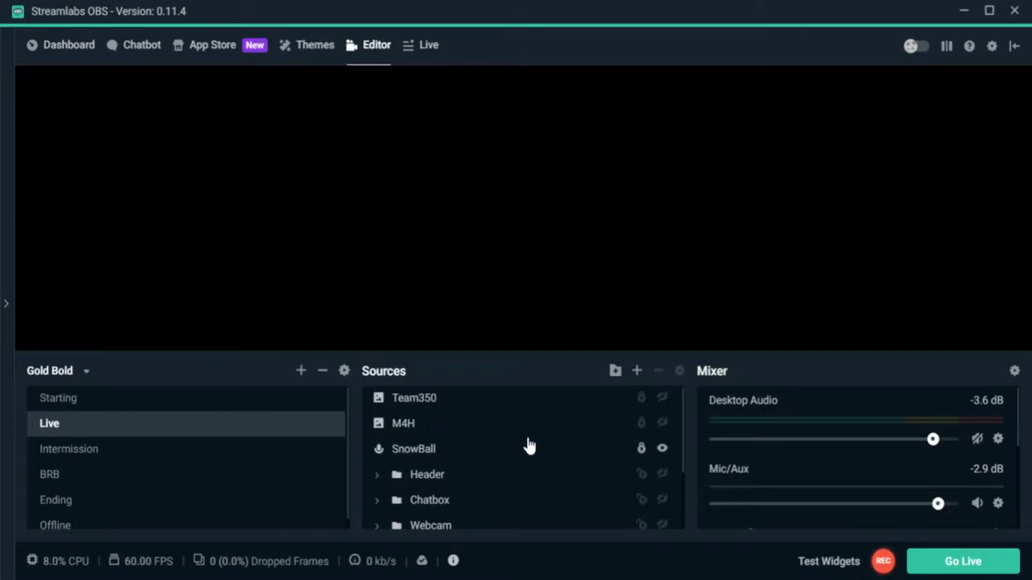
scroll(529, 446, down, 2)
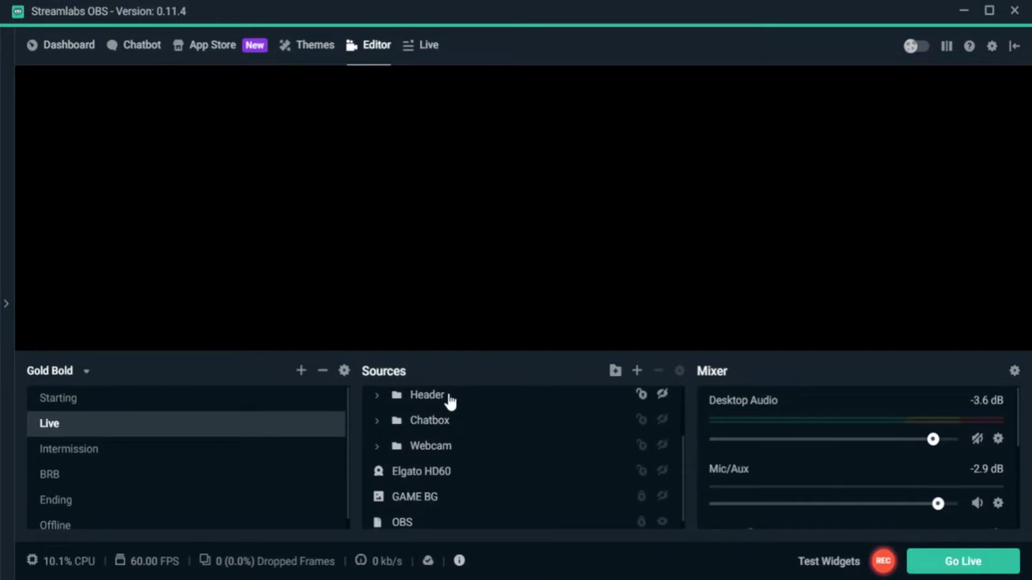
scroll(471, 488, up, 2)
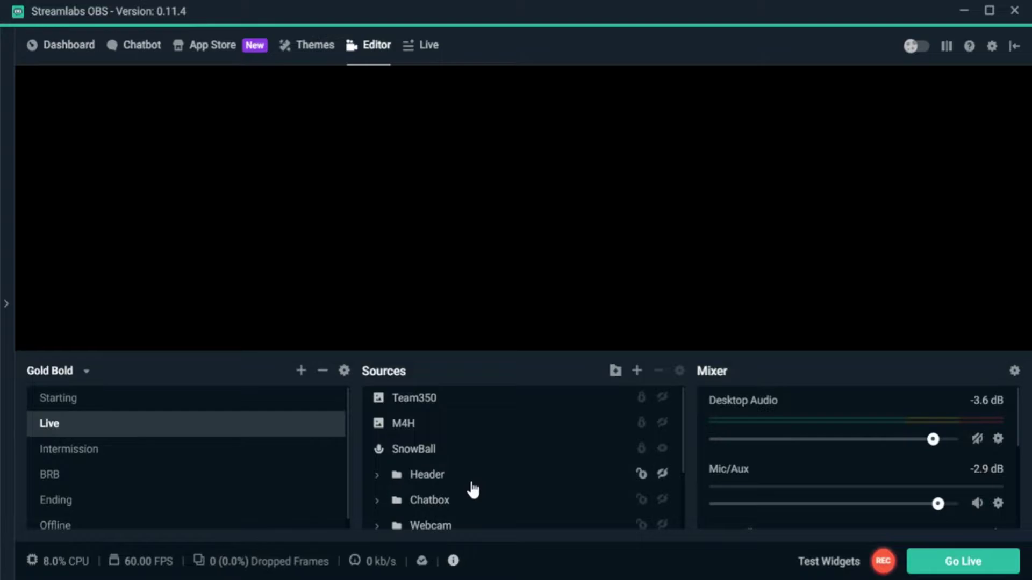
scroll(468, 488, down, 2)
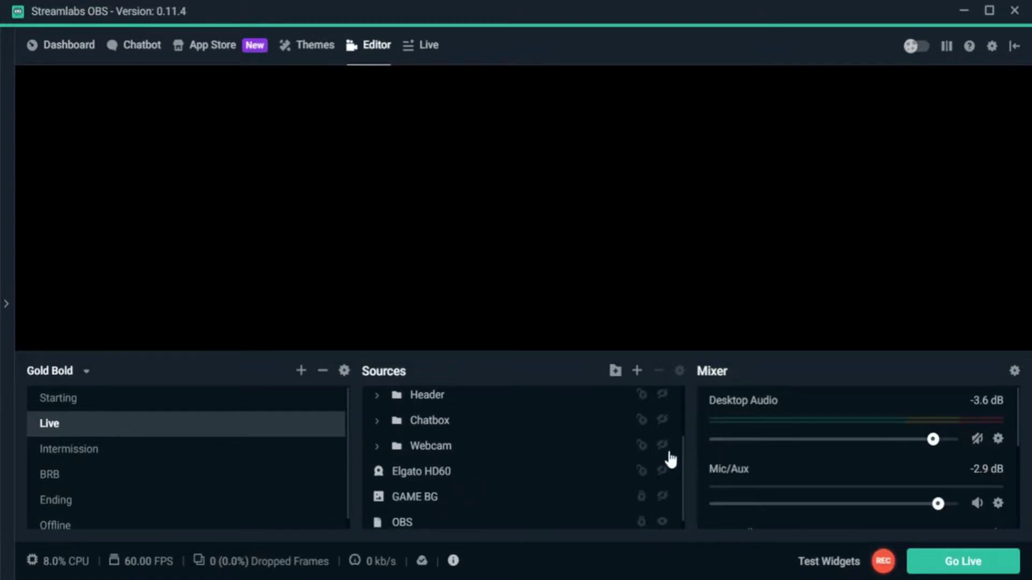
Step: Expand the Webcam folder and make its Webcam Frame and Yourname sources visible
click(378, 450)
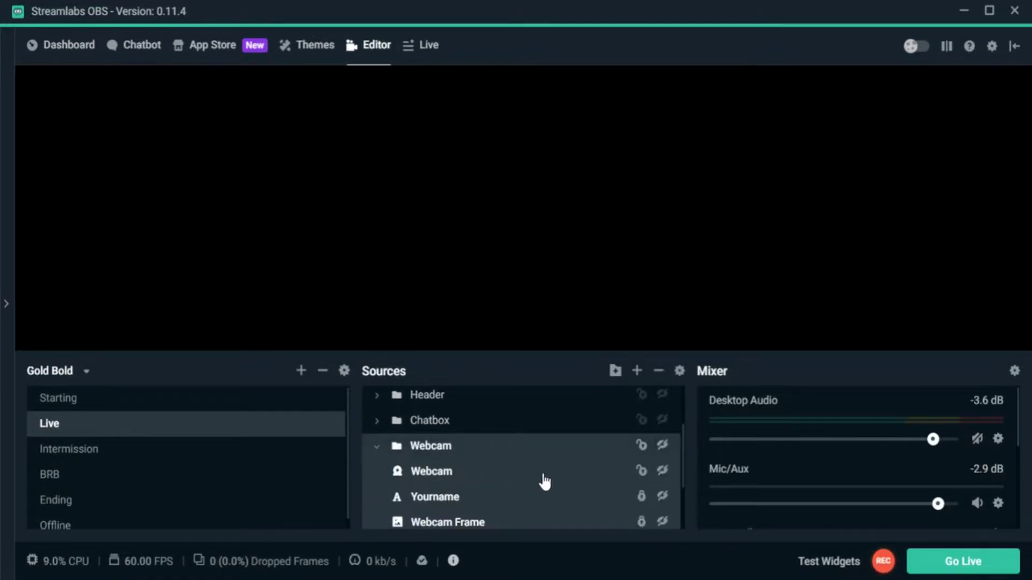
click(662, 524)
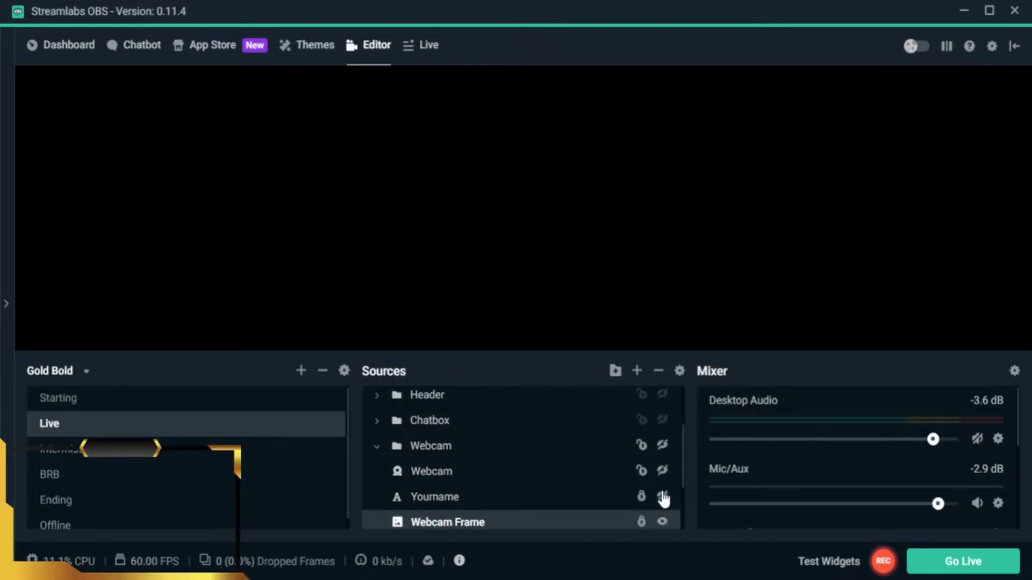
click(663, 498)
scroll(542, 511, down, 3)
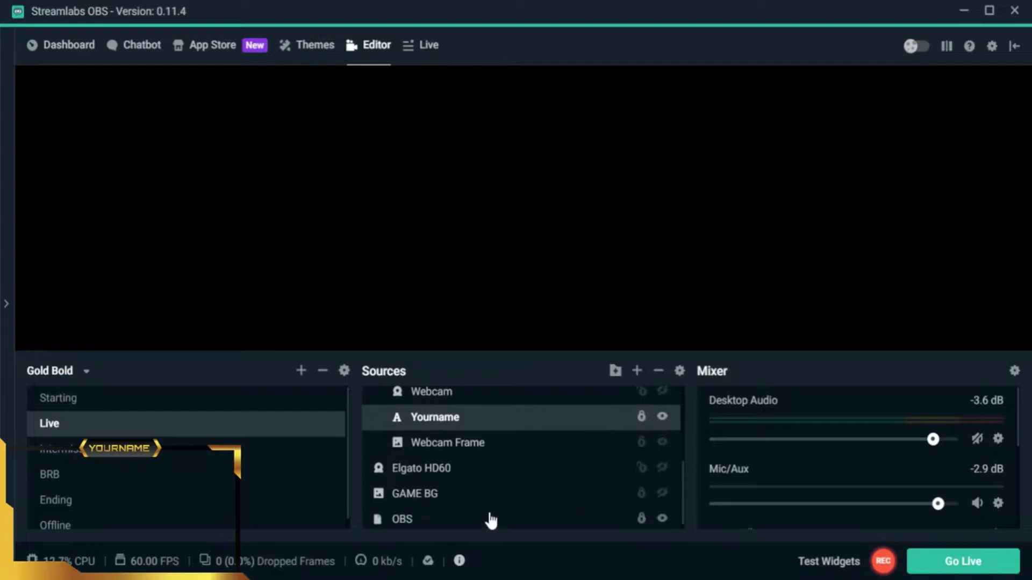
Step: Unlock the Yourname text source and change its text to M4H
click(210, 232)
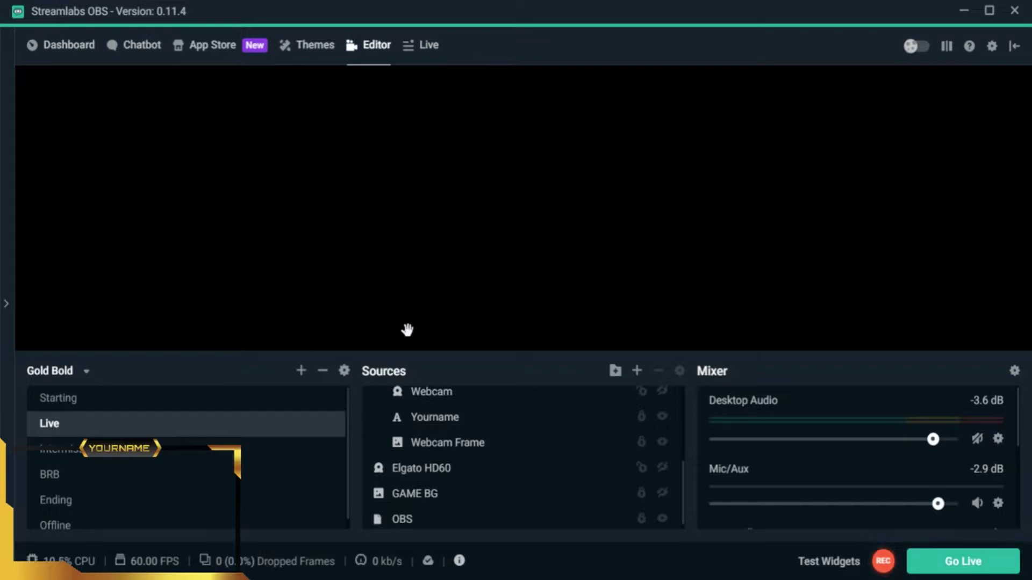
click(444, 417)
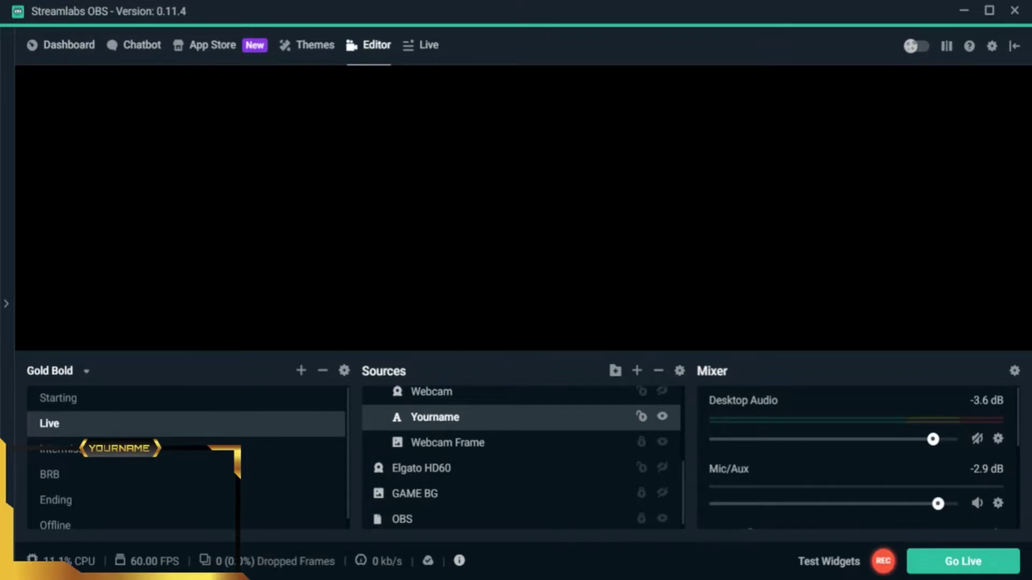
click(206, 280)
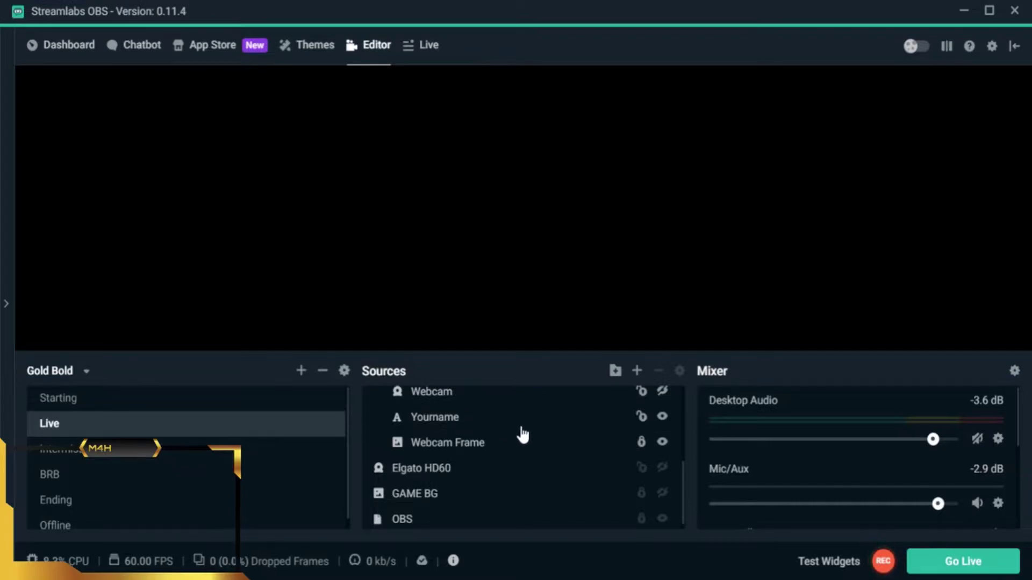
Step: Enlarge the M4H text and center it in the name plate of the webcam frame
click(455, 409)
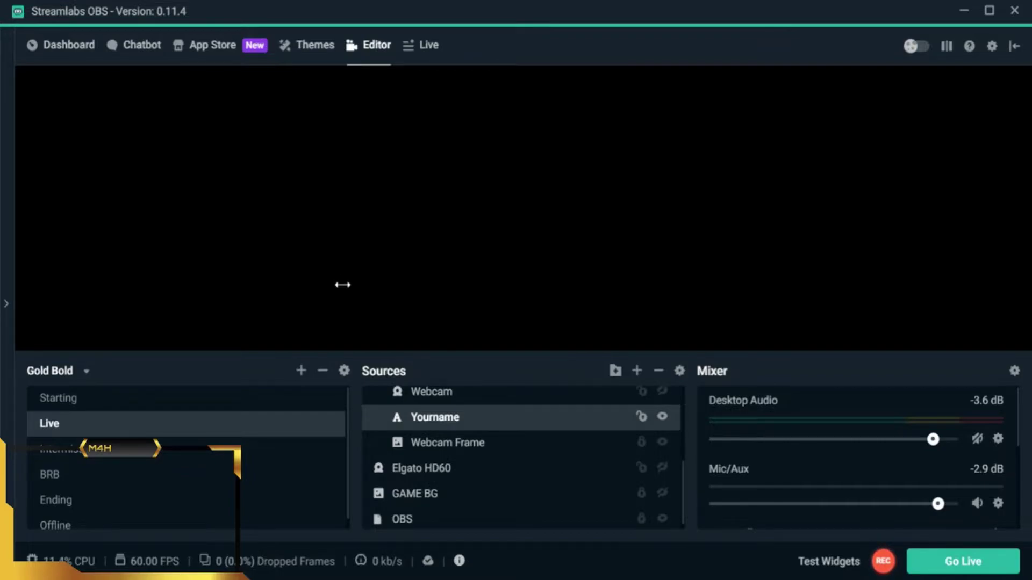
drag(343, 284, 357, 283)
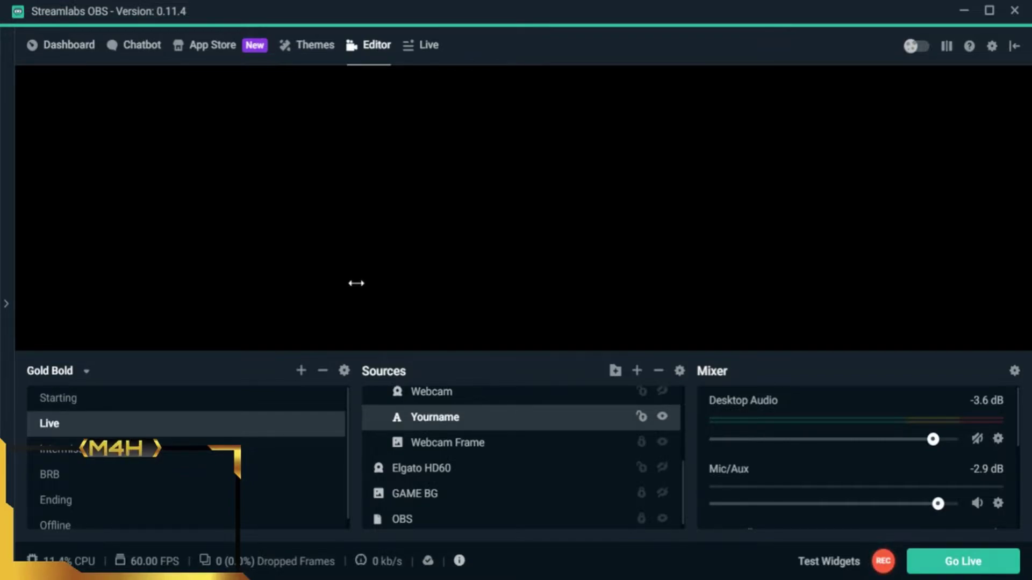
click(240, 297)
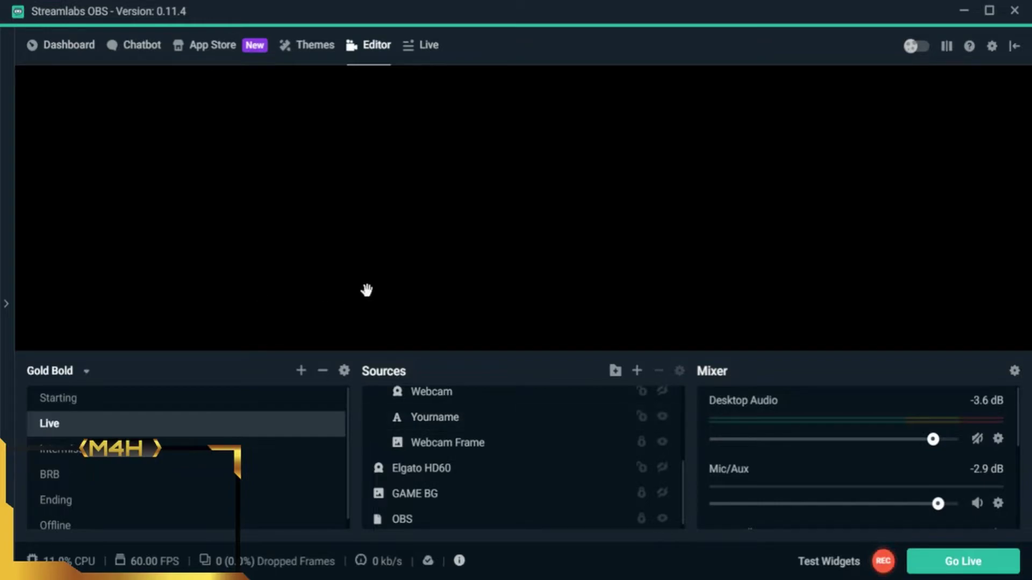
click(358, 293)
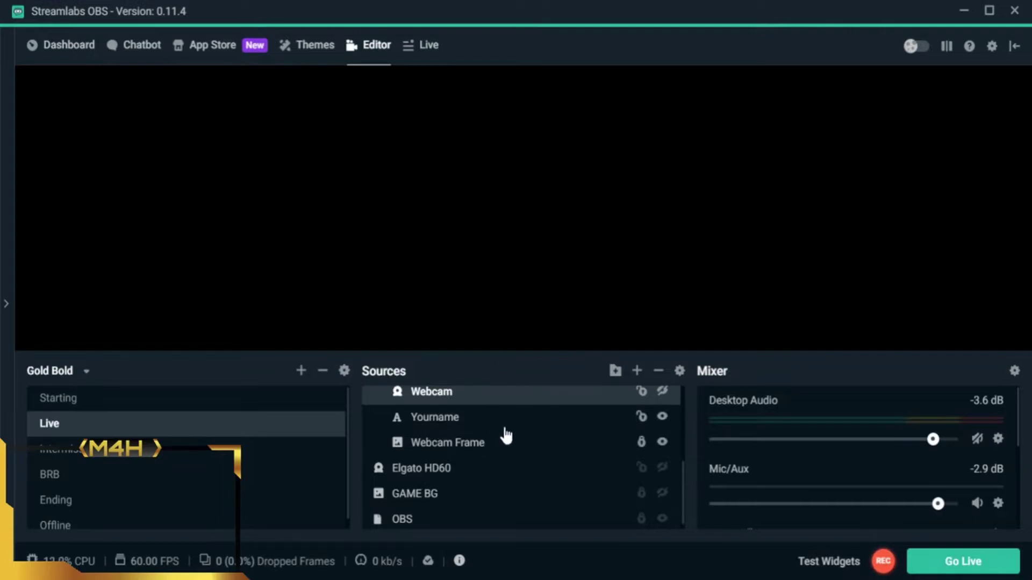
click(458, 422)
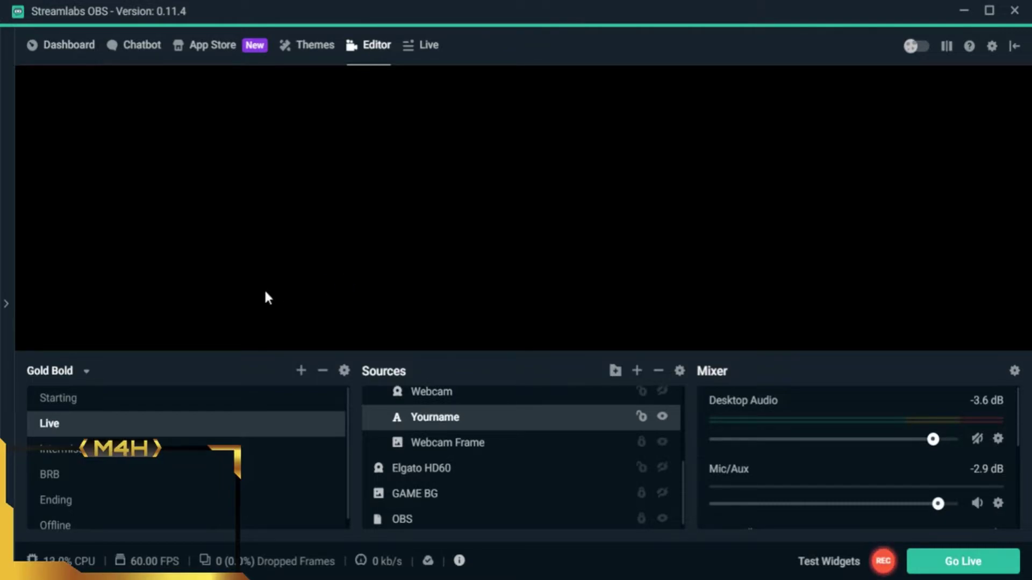
Step: Lock the Yourname text source, and unlock and relock the Webcam Frame
click(282, 293)
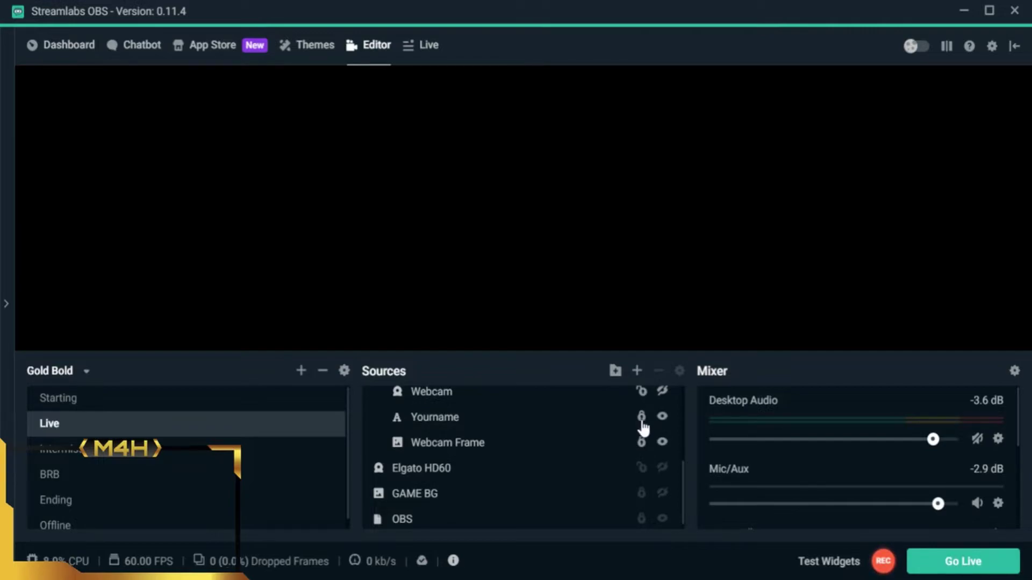
click(642, 442)
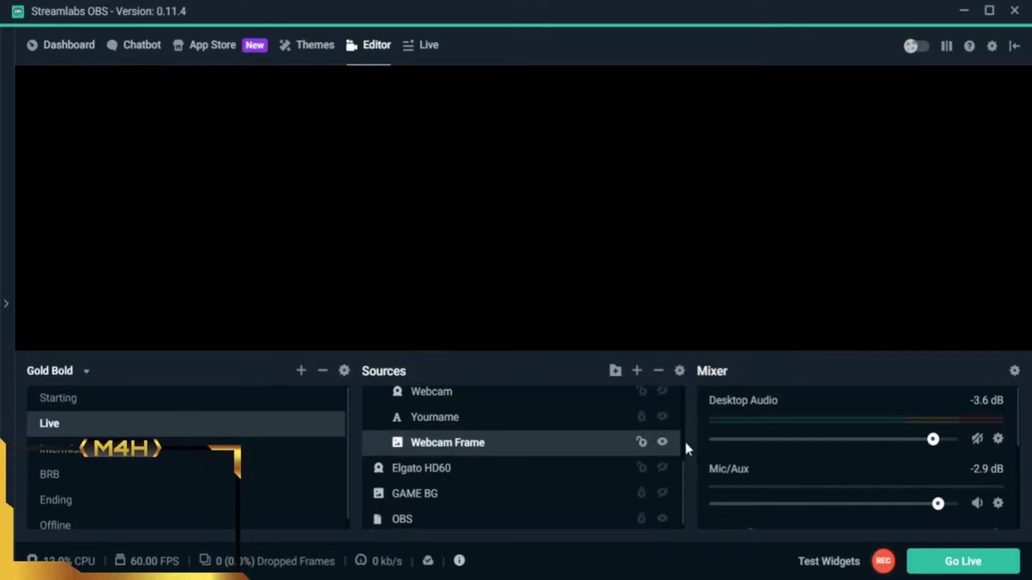
click(641, 443)
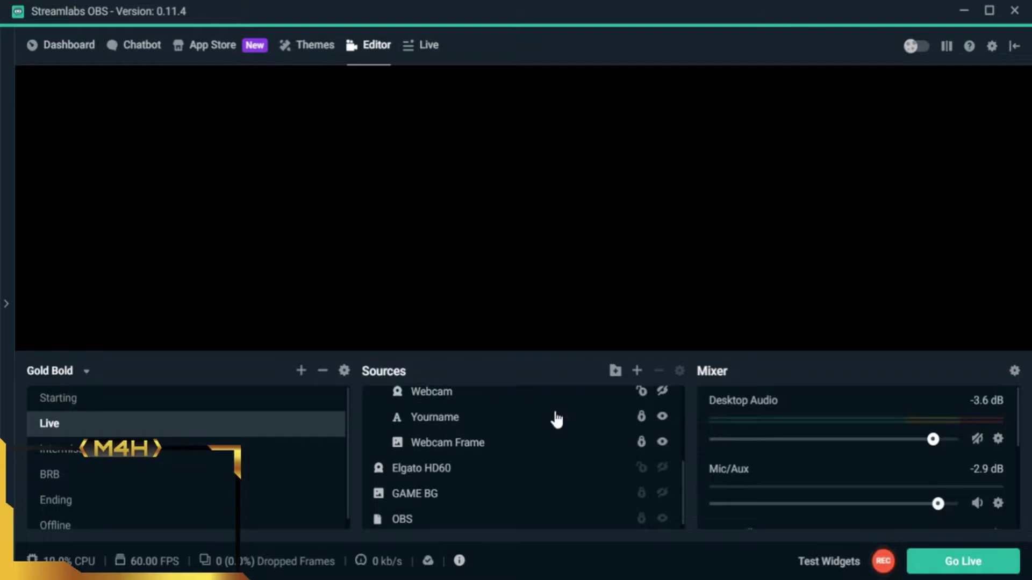
Step: Make the Webcam camera source inside the Webcam folder visible
click(662, 393)
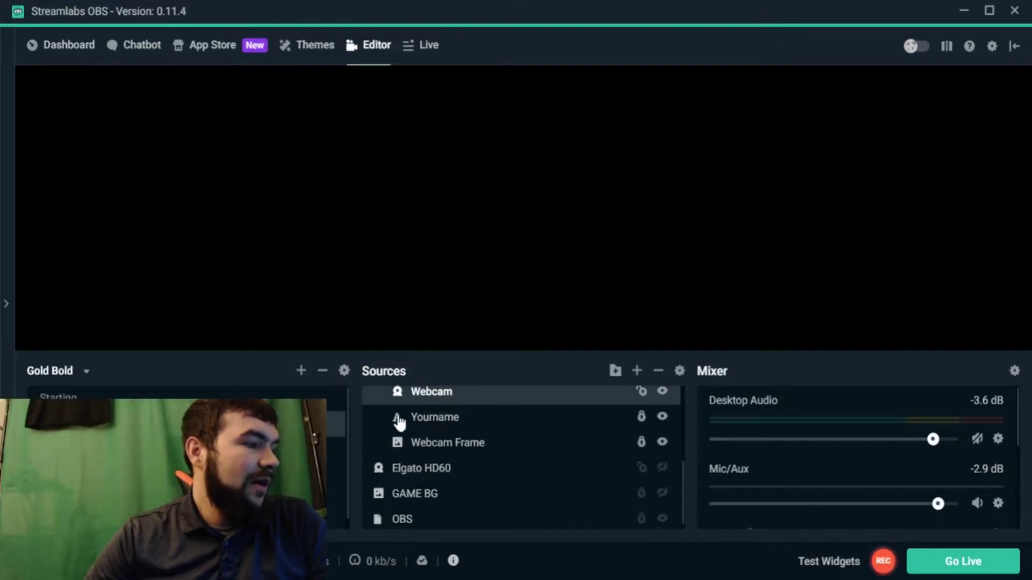
click(138, 244)
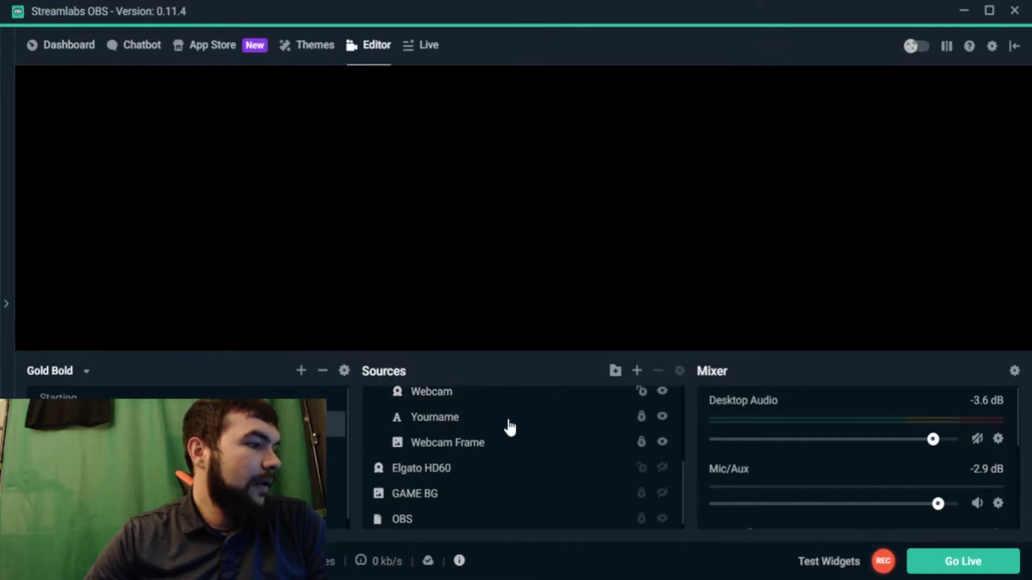
Step: Move the Webcam source below Webcam Frame in the folder's source order and shrink its picture to fit inside the frame
click(430, 398)
scroll(427, 410, up, 4)
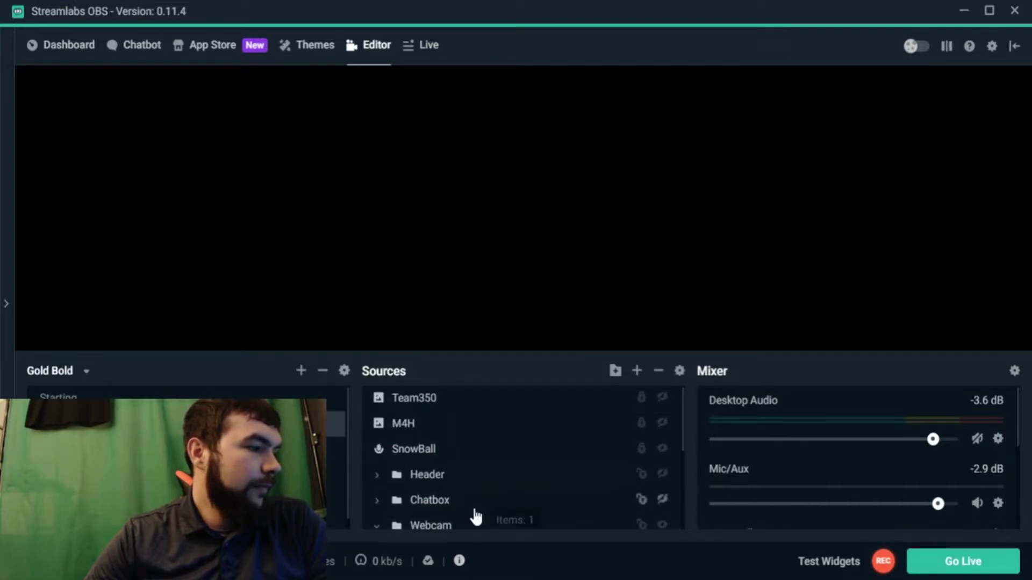
scroll(477, 516, down, 3)
drag(481, 513, 460, 426)
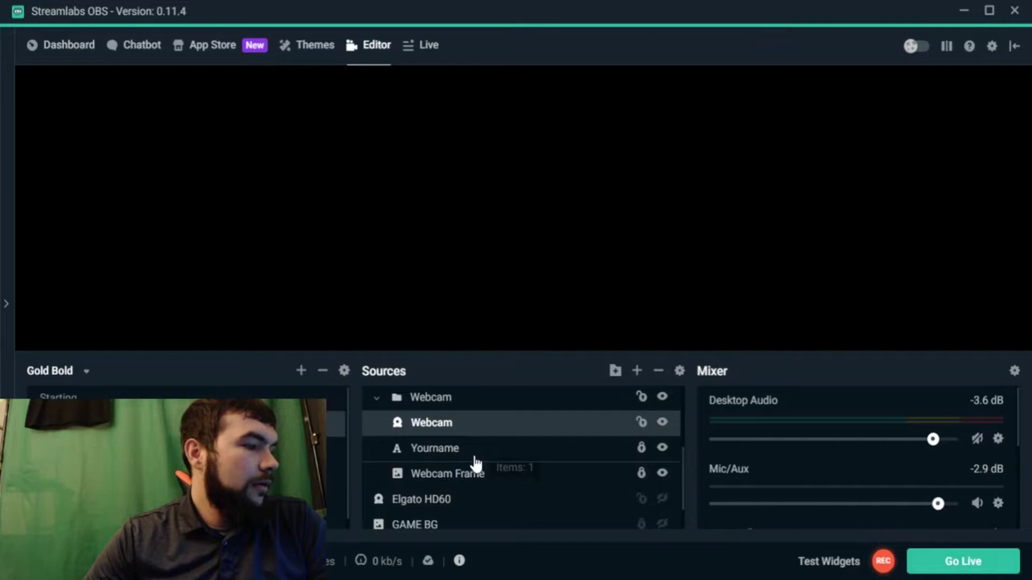
drag(476, 463, 473, 462)
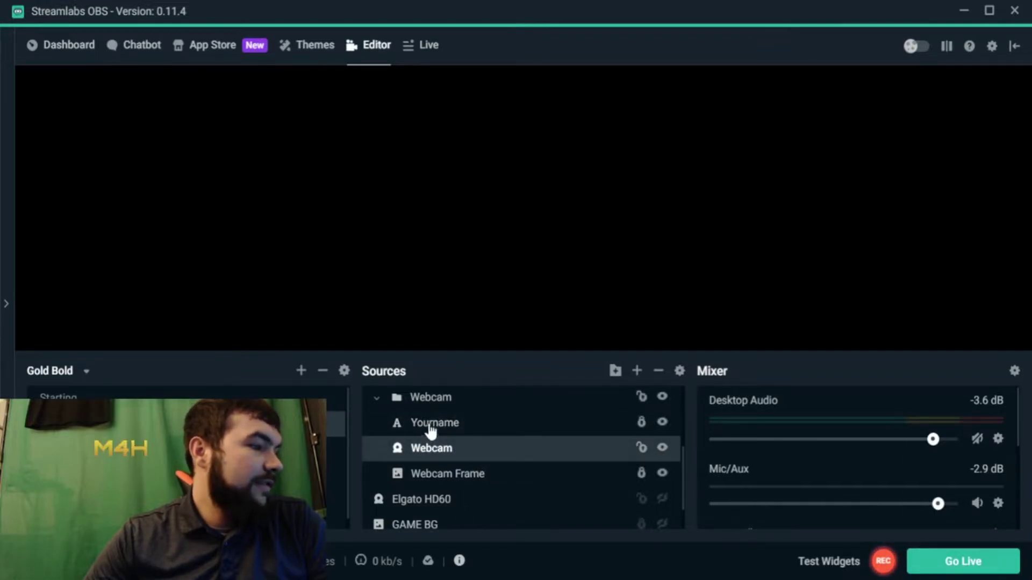
drag(441, 459, 442, 491)
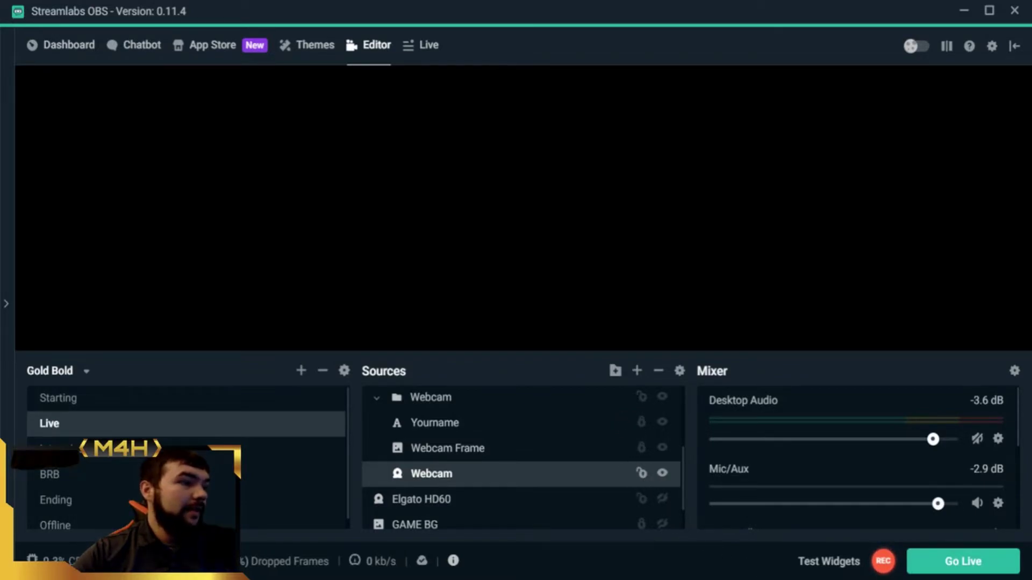
click(877, 222)
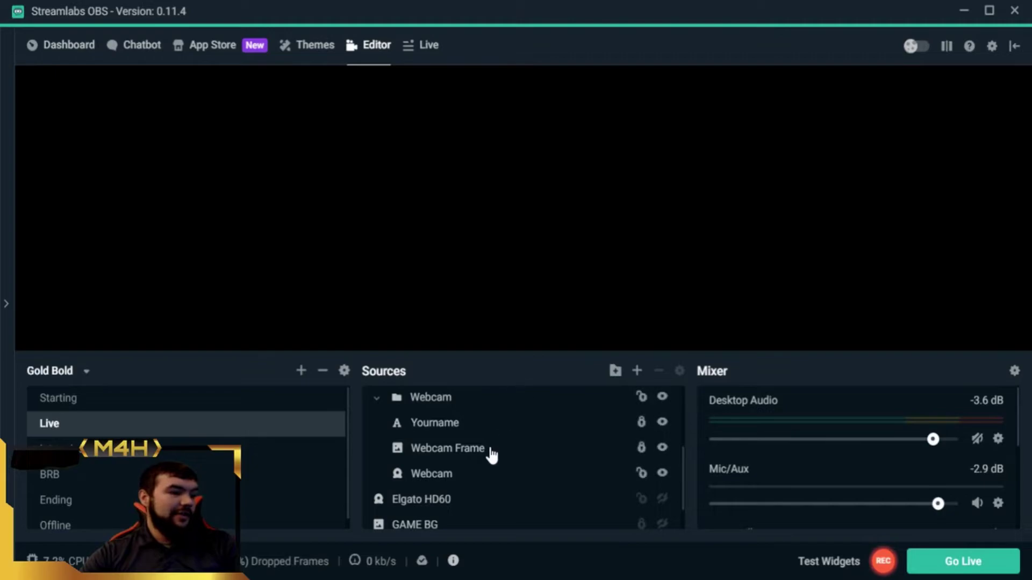
Step: Lock the whole Webcam folder with all of its sources and collapse it
scroll(511, 477, up, 3)
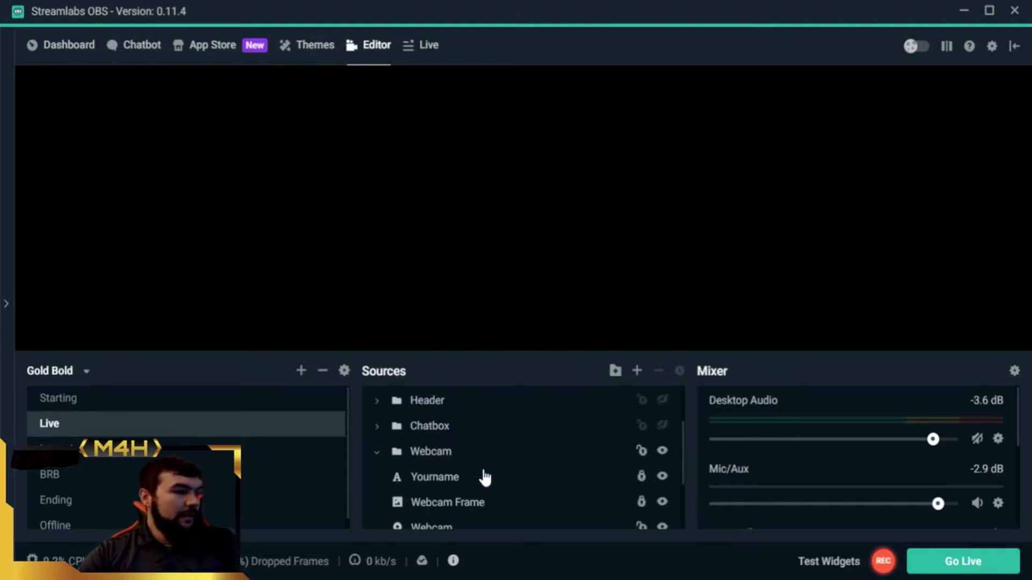
click(663, 482)
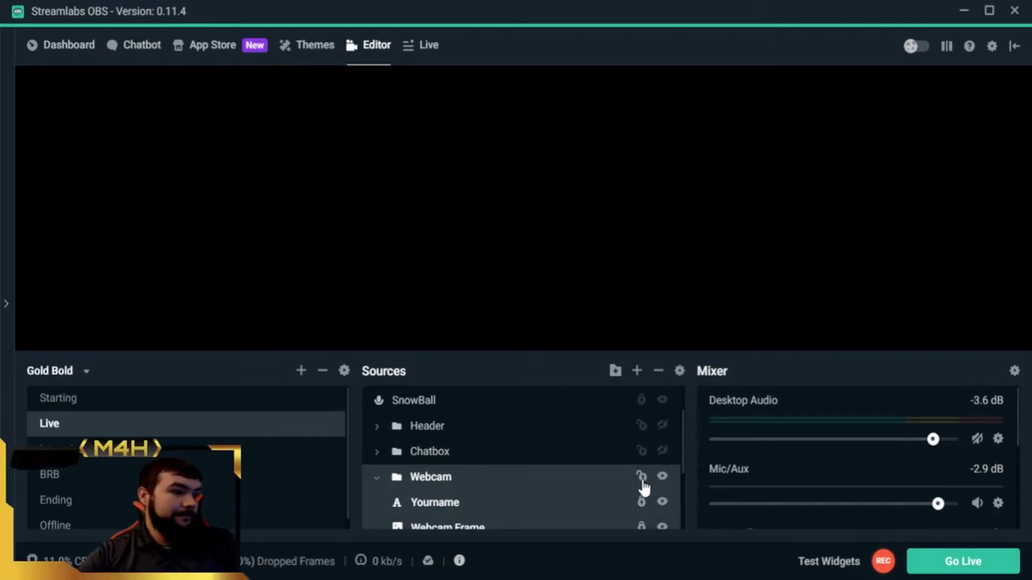
scroll(417, 487, down, 2)
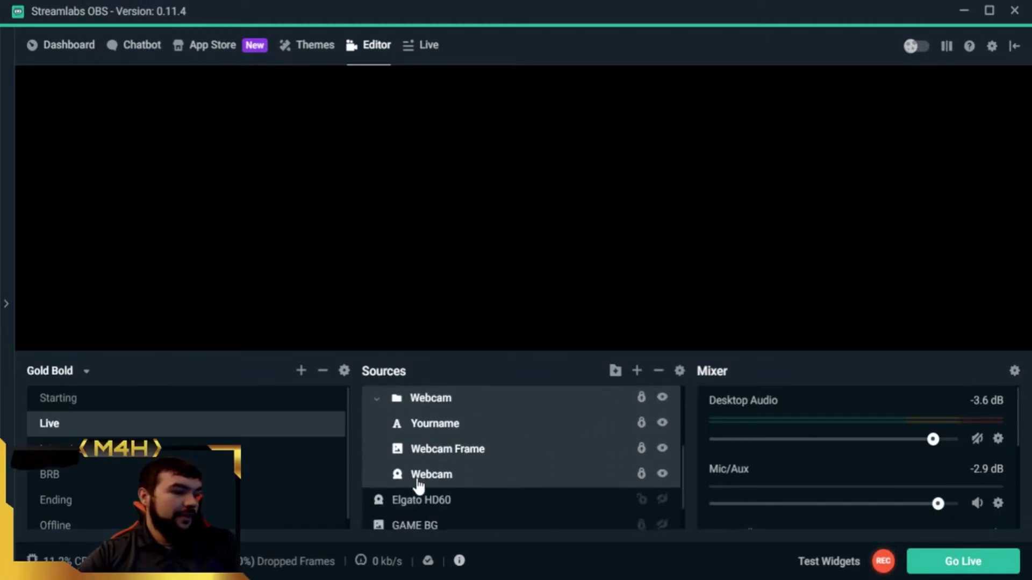
scroll(418, 487, up, 2)
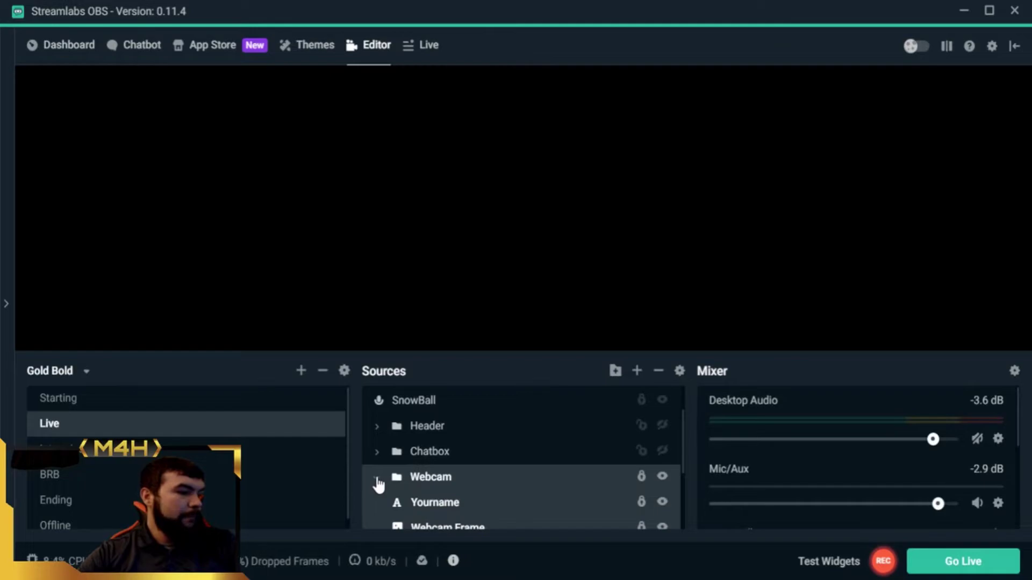
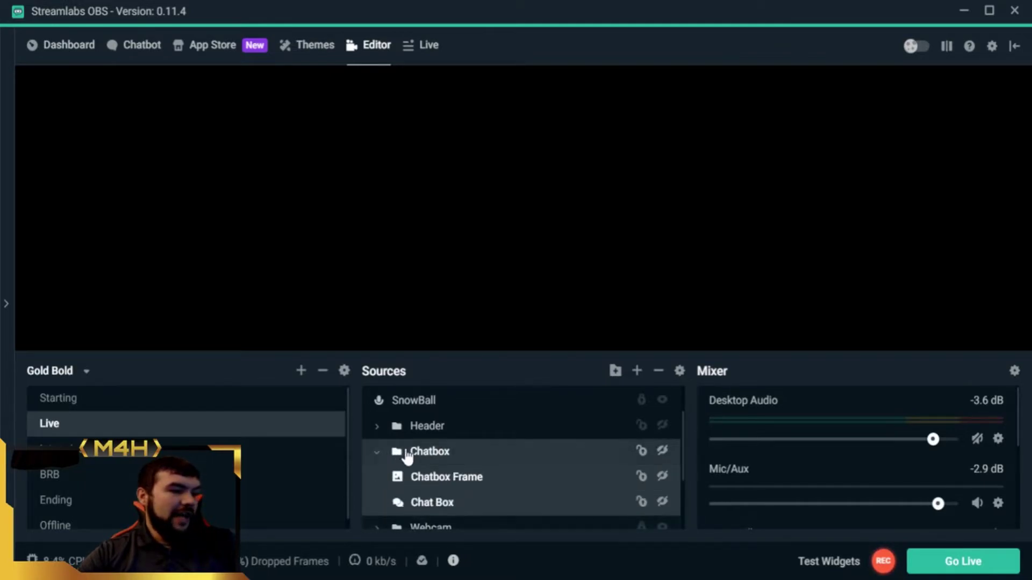
Step: Make the Chatbox folder visible, including its Chatbox Frame and Chat Box sources, and collapse the folder
click(663, 452)
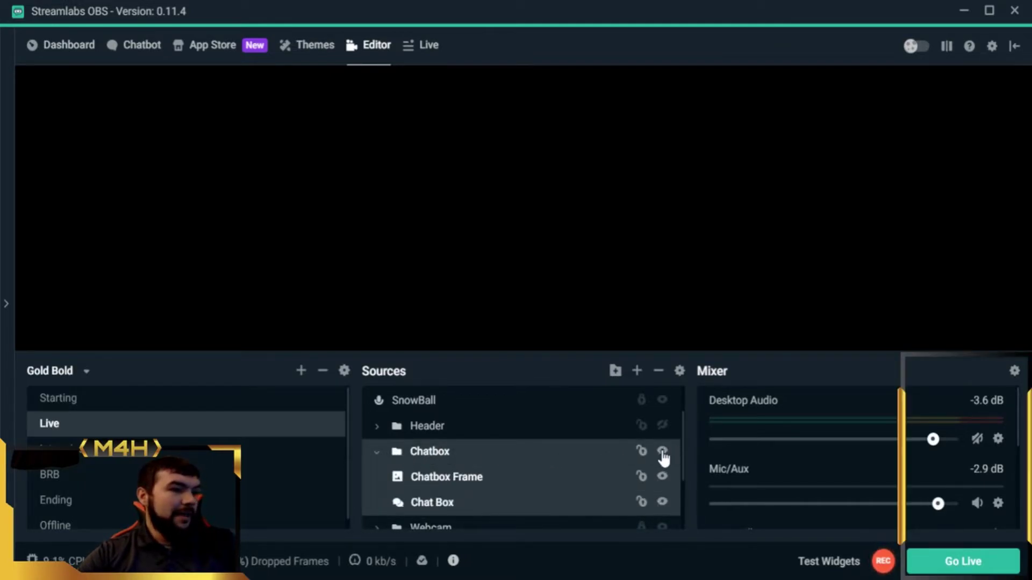
click(663, 477)
click(662, 452)
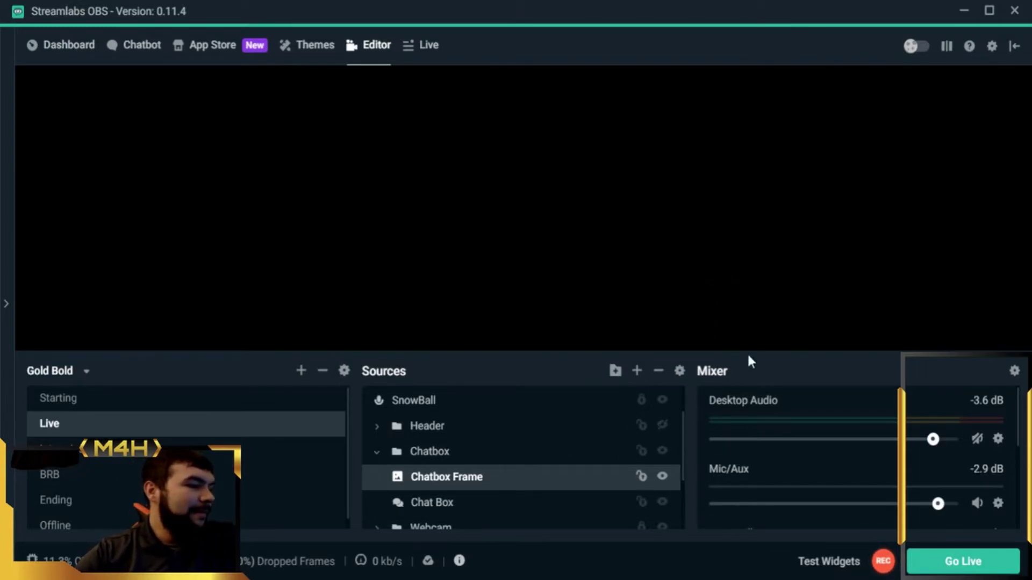
click(377, 454)
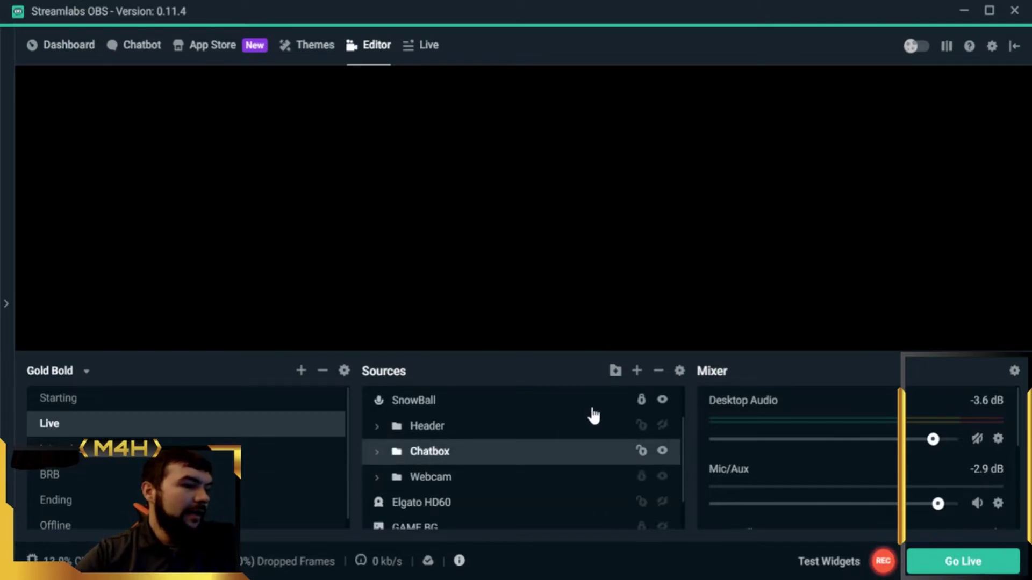
Step: Lock the Chatbox folder and make the Header folder visible
click(642, 453)
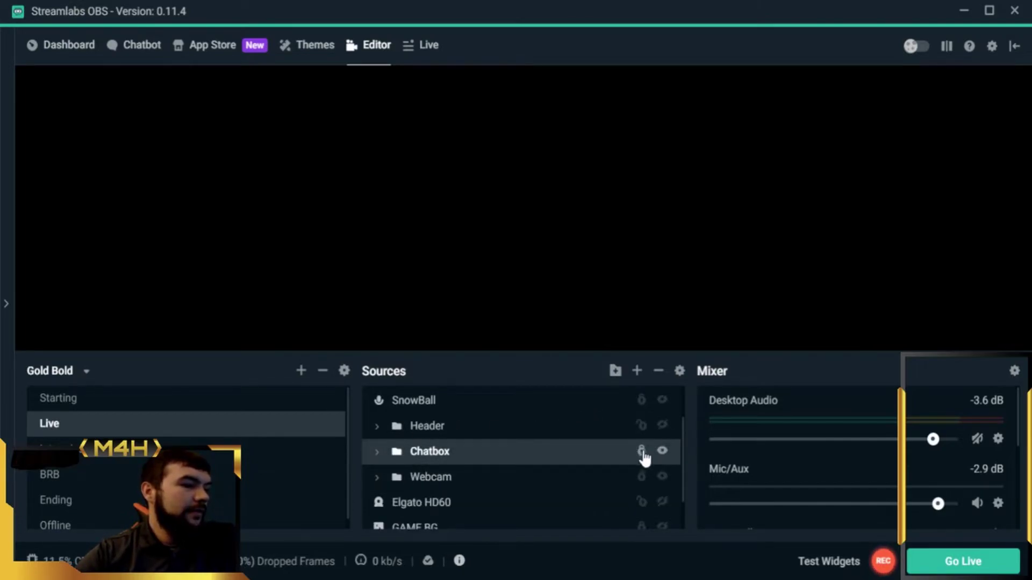
click(660, 426)
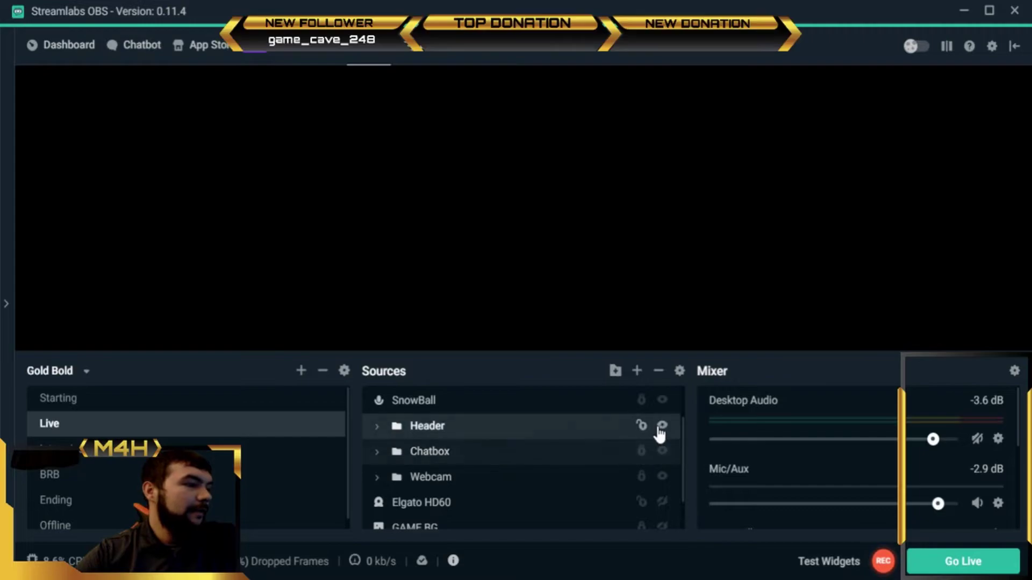
click(573, 180)
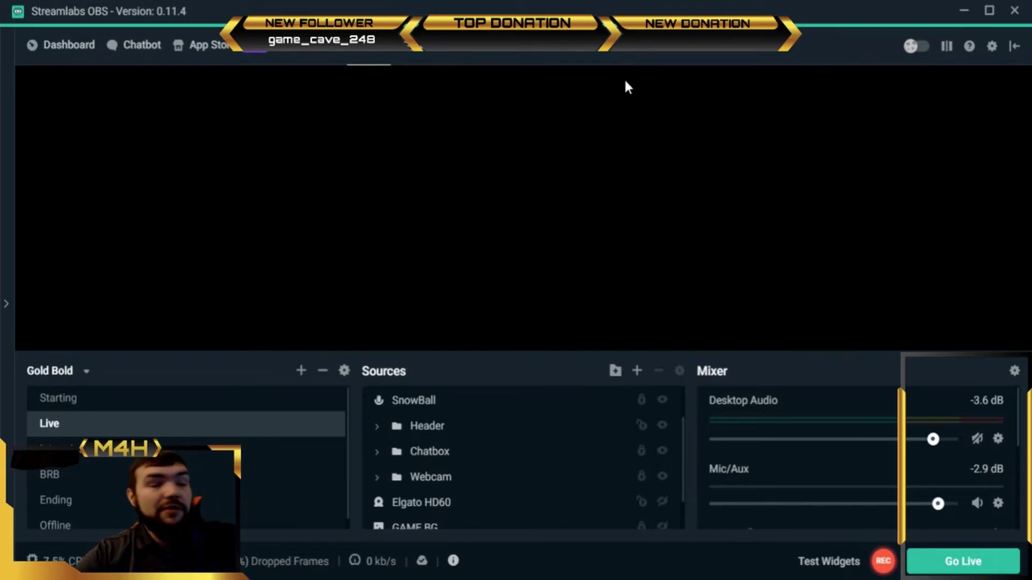
Step: Select the Alert Box source inside the Header folder and fire a test Follow alert
scroll(493, 466, down, 1)
scroll(493, 466, down, 1)
scroll(492, 466, up, 3)
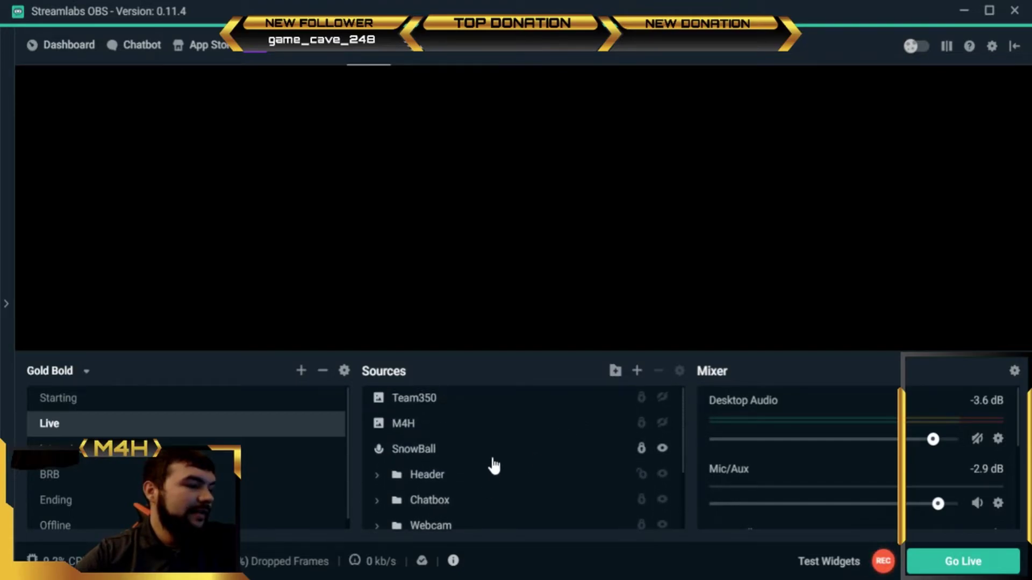
scroll(484, 455, down, 3)
scroll(391, 446, up, 3)
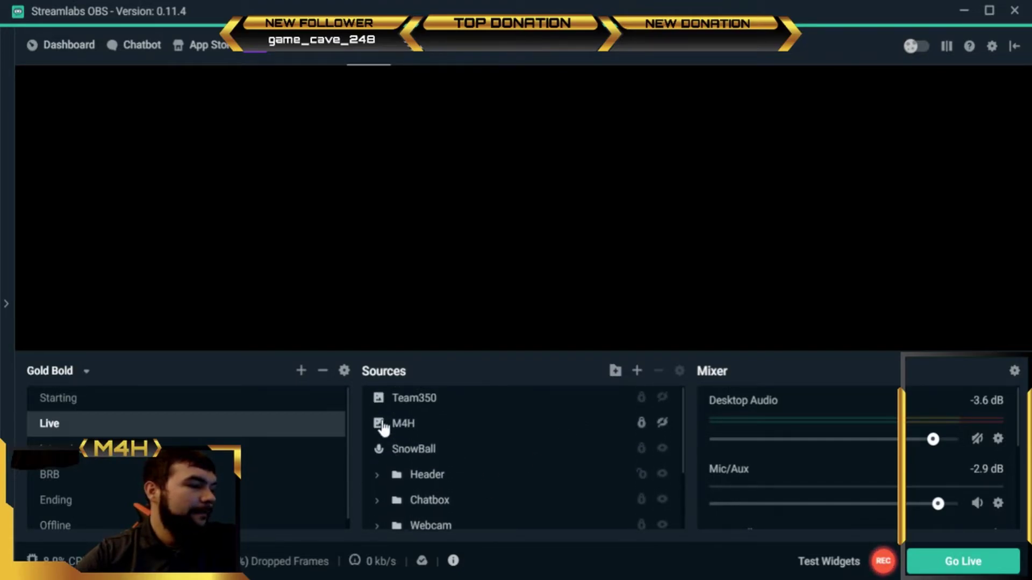
click(376, 477)
scroll(507, 479, down, 3)
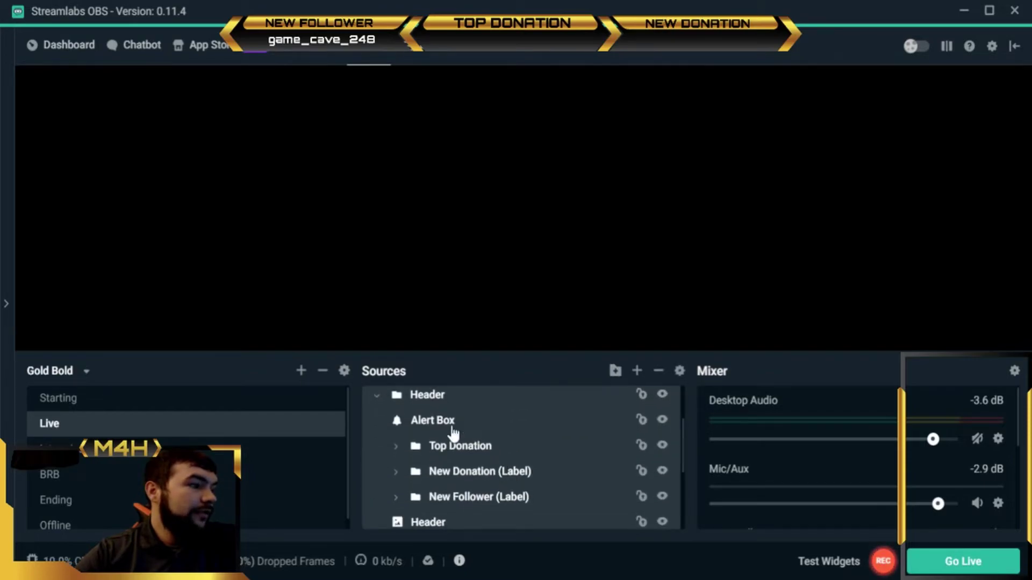
click(451, 428)
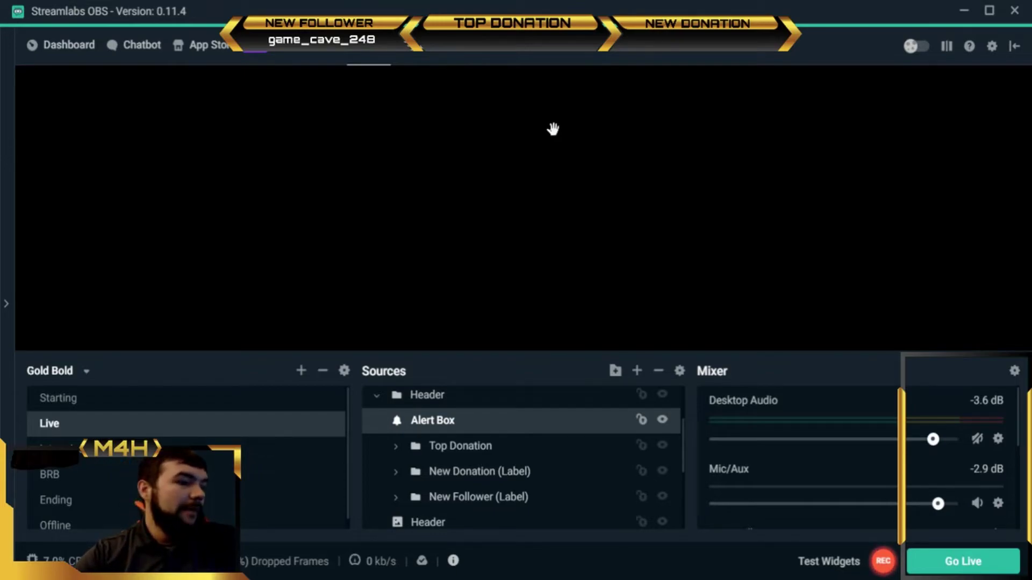
click(843, 563)
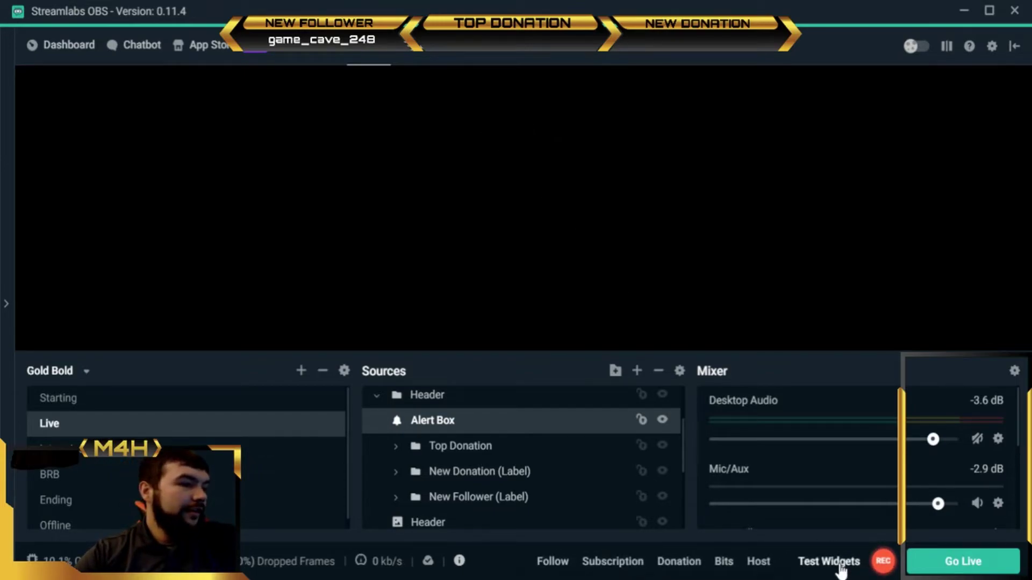
click(543, 563)
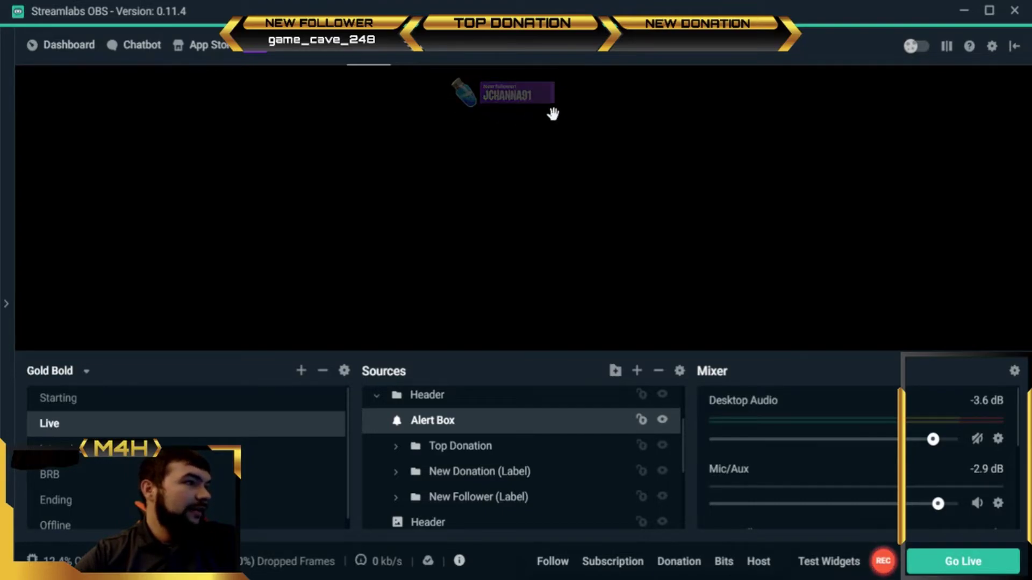
Step: Fire a test Subscription alert, and enlarge the Alert Box and centre it just below the header
click(613, 563)
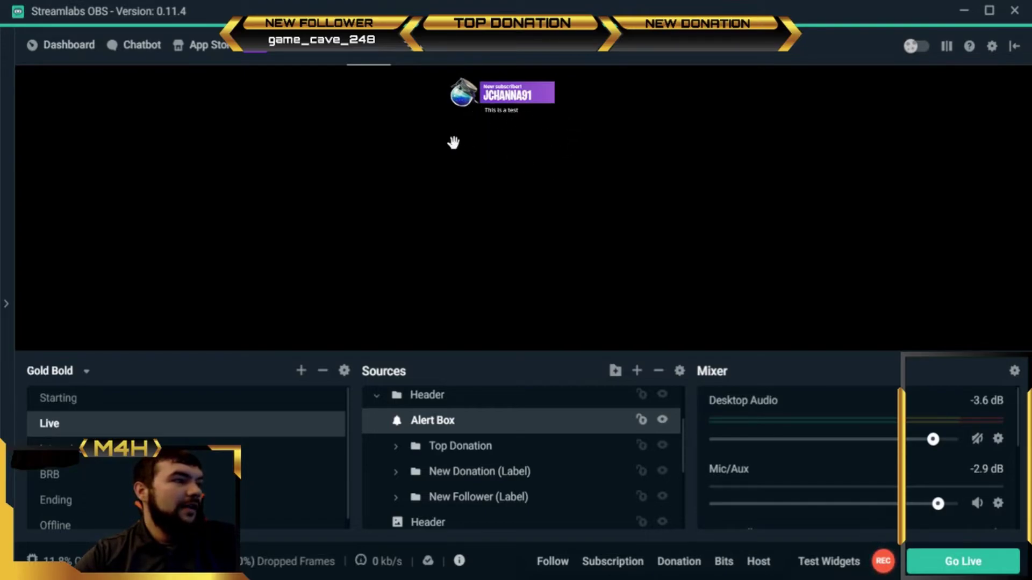
drag(460, 140, 404, 167)
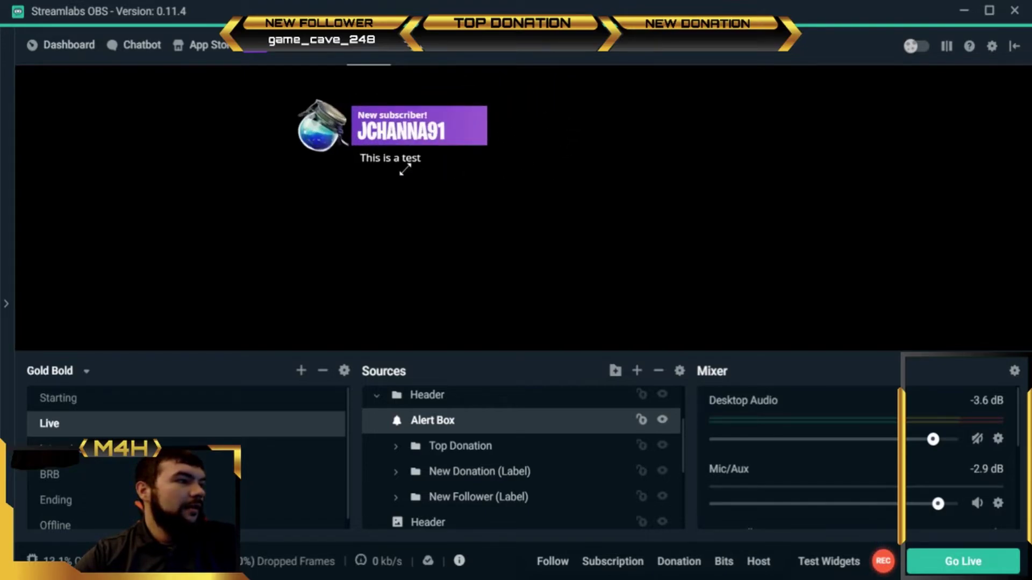
drag(491, 131, 580, 126)
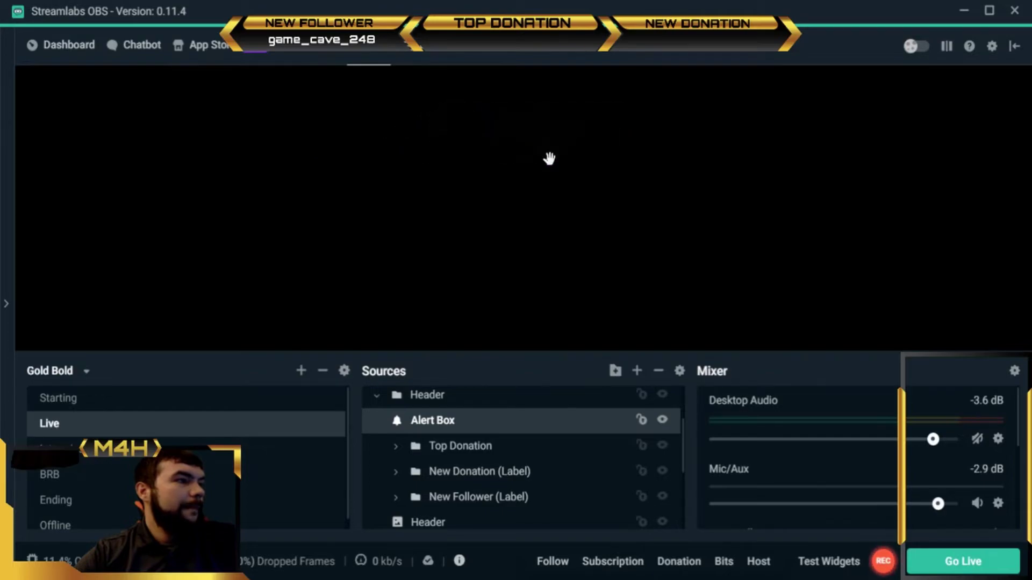
Step: Fire test Donation, Bits and Host alerts to check the Alert Box, and close the widget tests
click(692, 571)
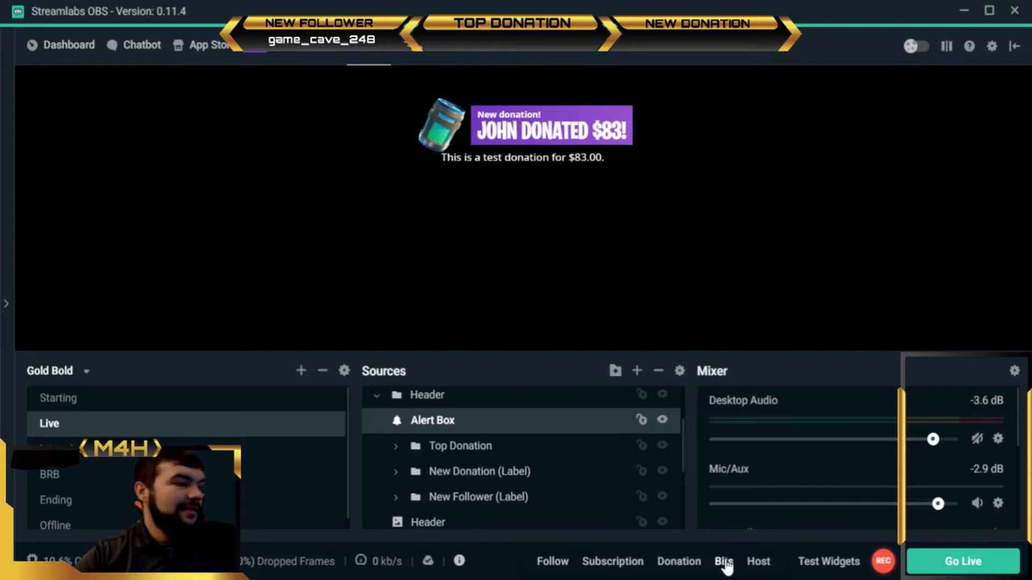
click(724, 562)
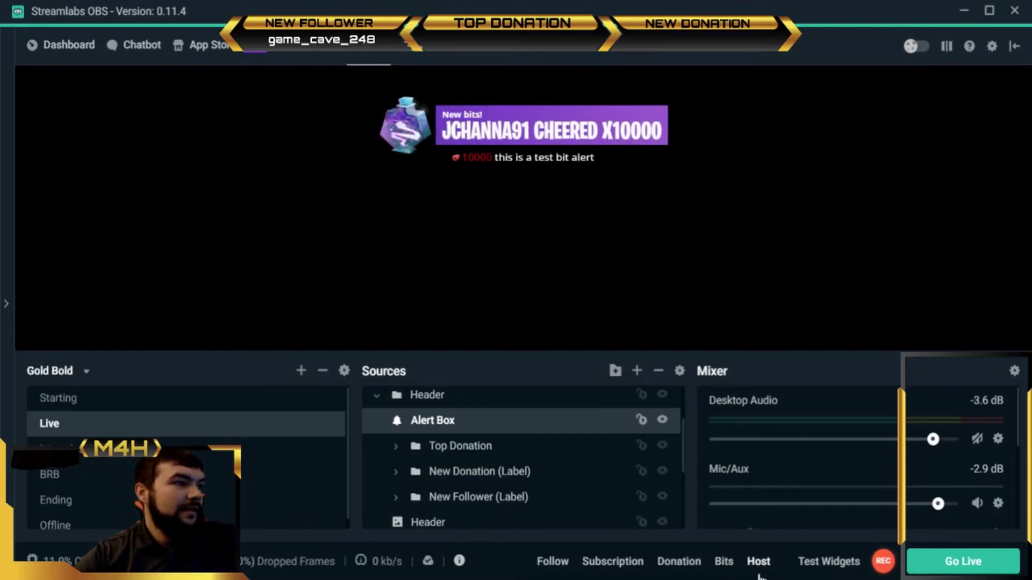
click(759, 564)
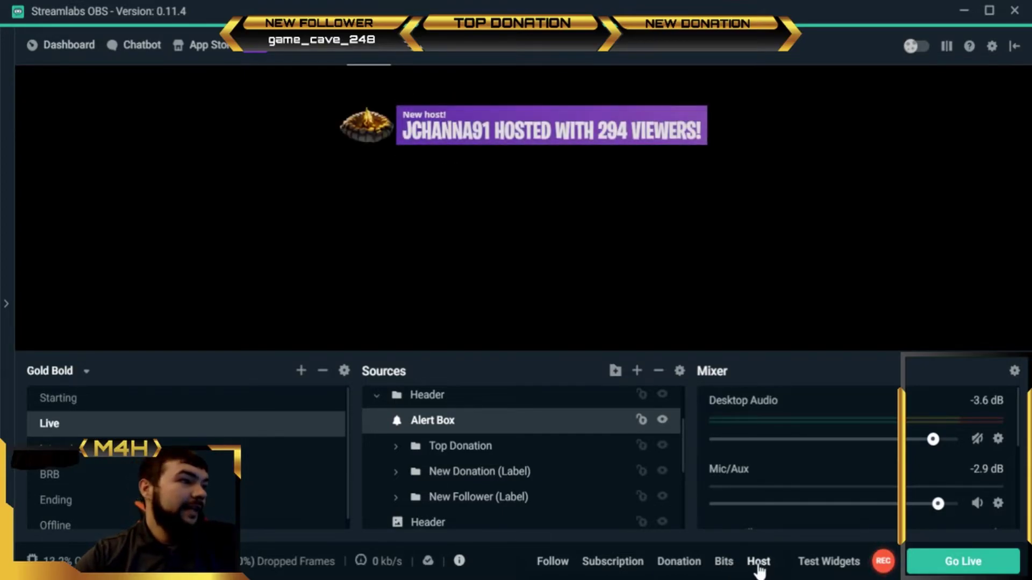
click(825, 565)
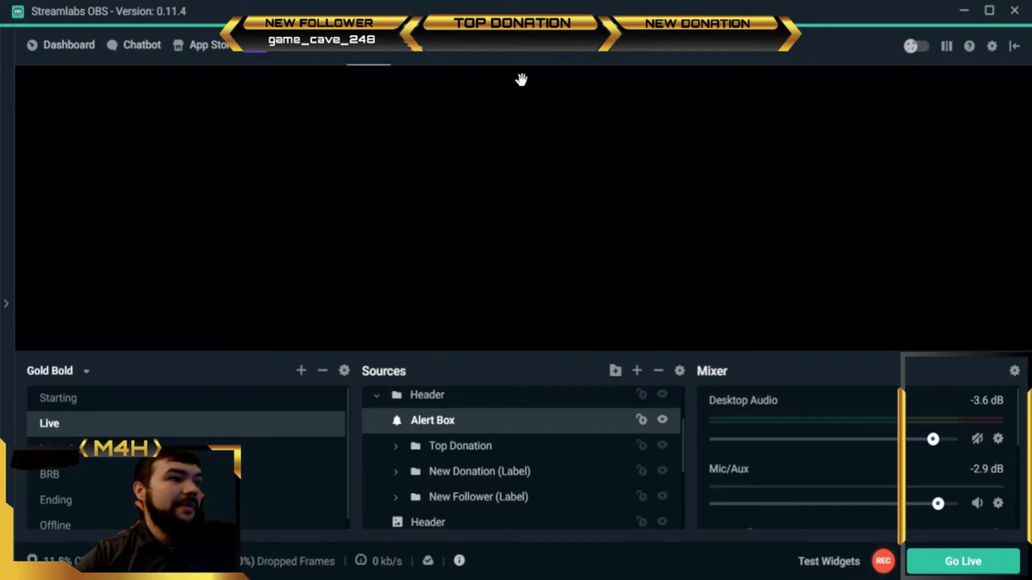
click(882, 150)
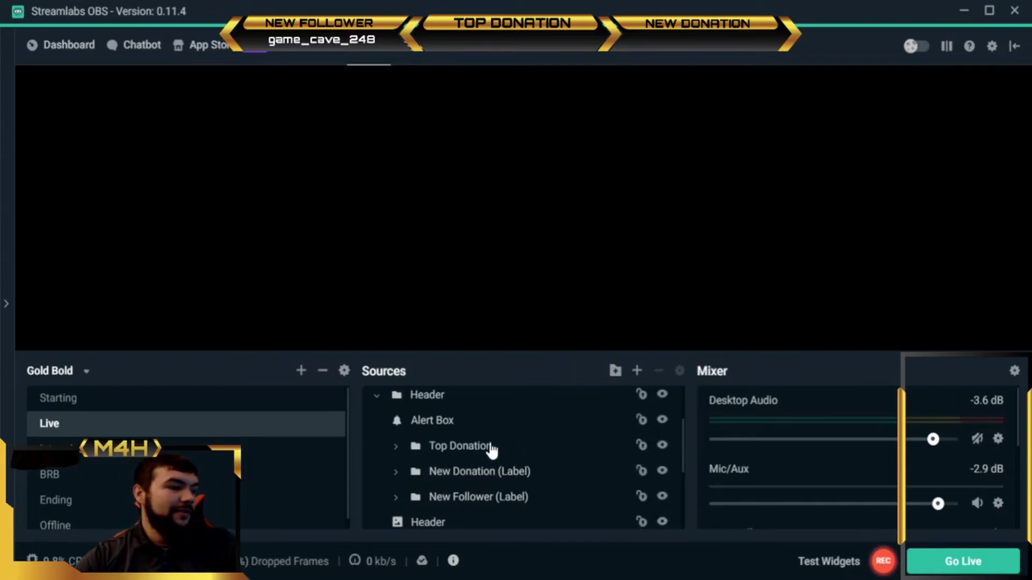
Step: Collapse the Header folder and lock it with all of its sources
click(377, 398)
click(379, 399)
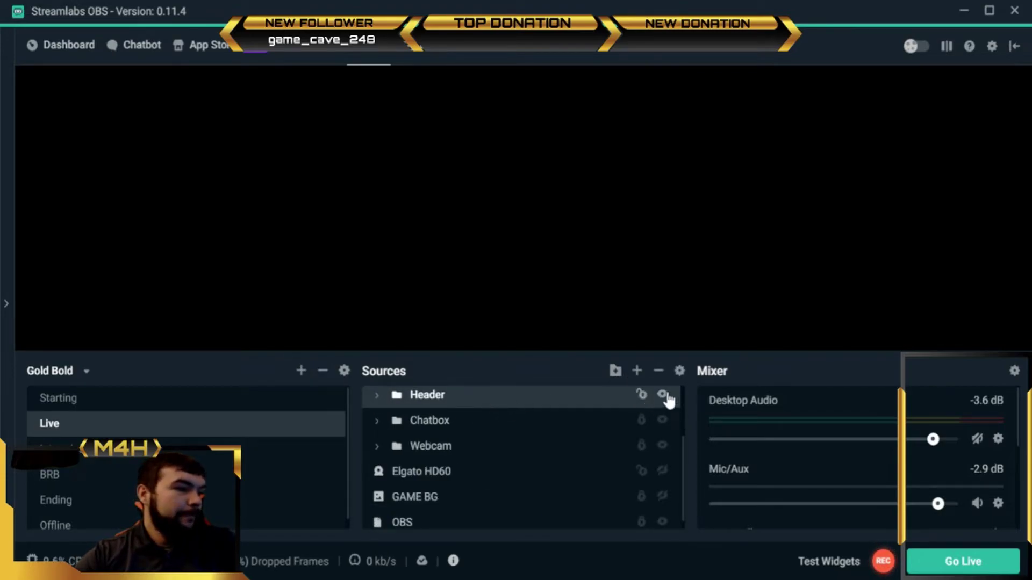
click(642, 400)
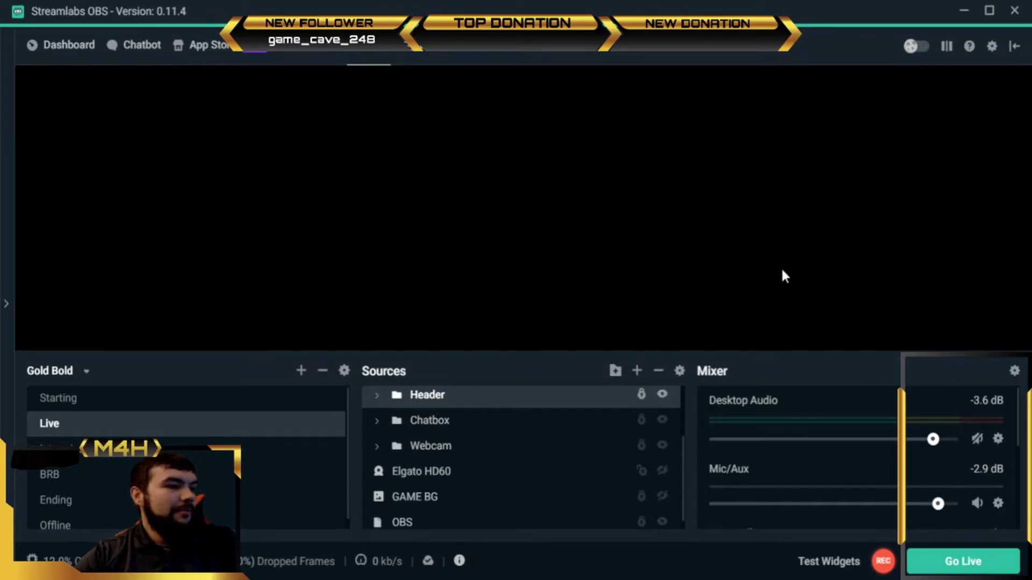
scroll(486, 467, up, 2)
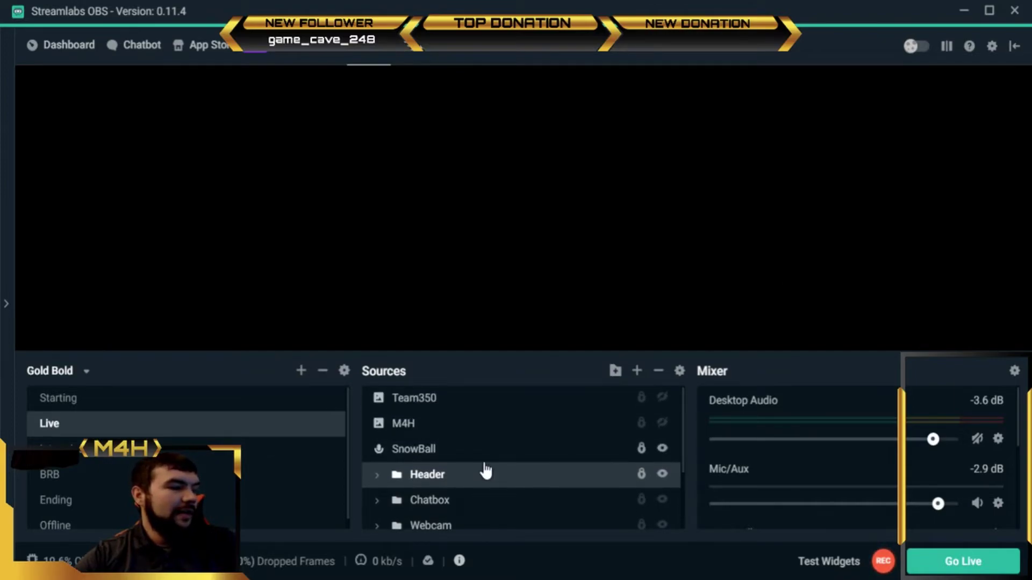
scroll(485, 471, down, 3)
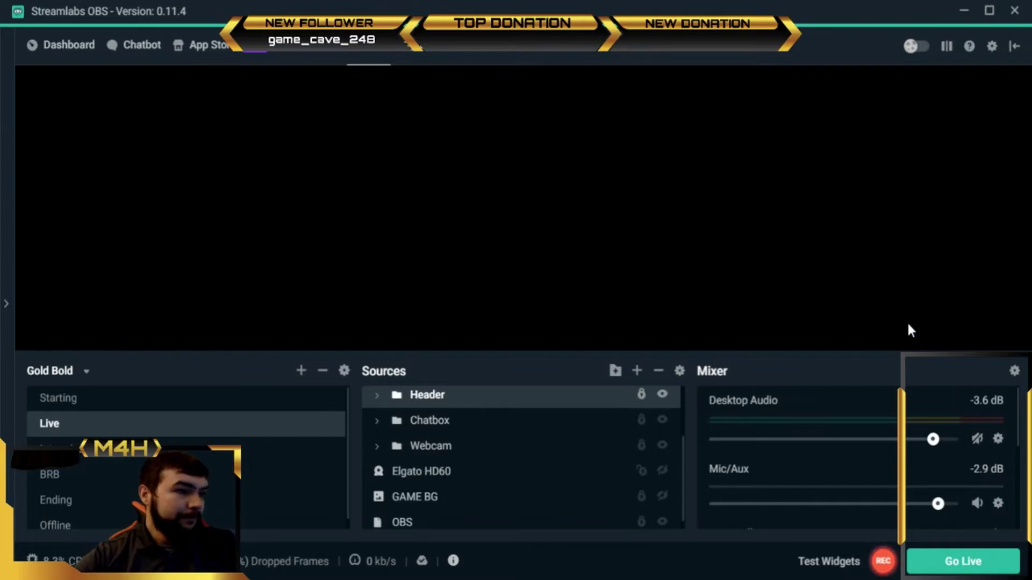
scroll(481, 497, up, 2)
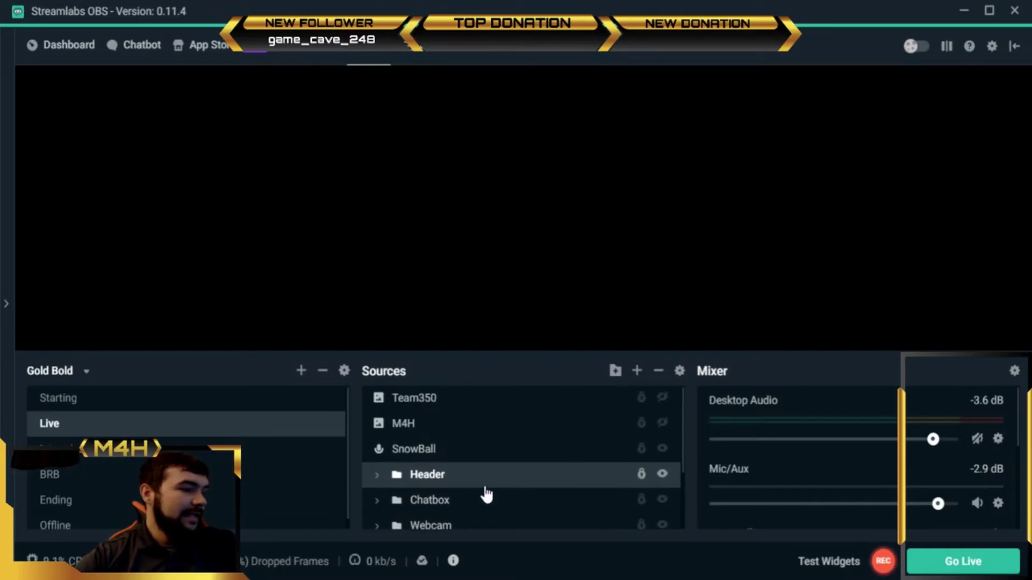
scroll(454, 458, down, 2)
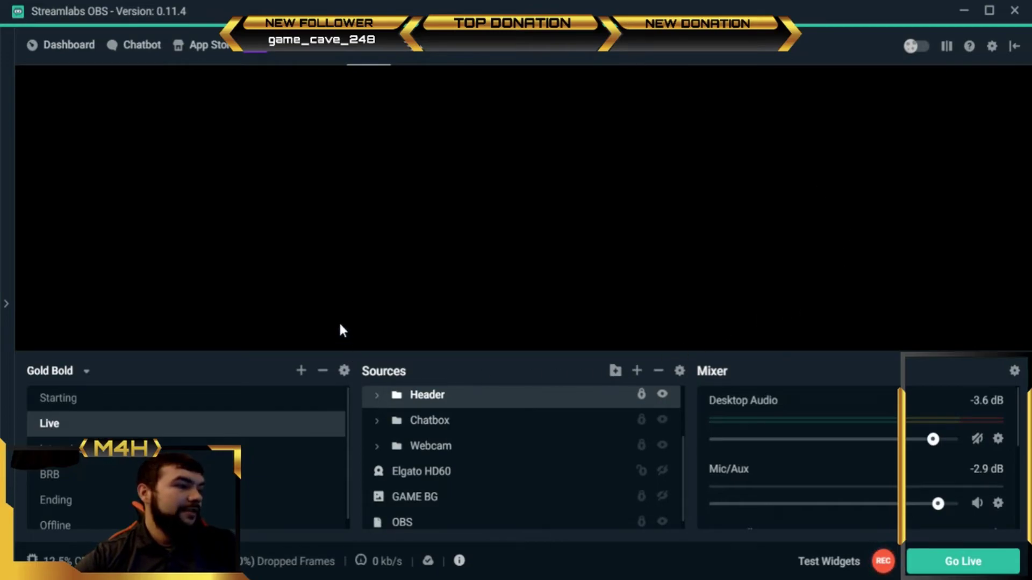
scroll(535, 468, down, 1)
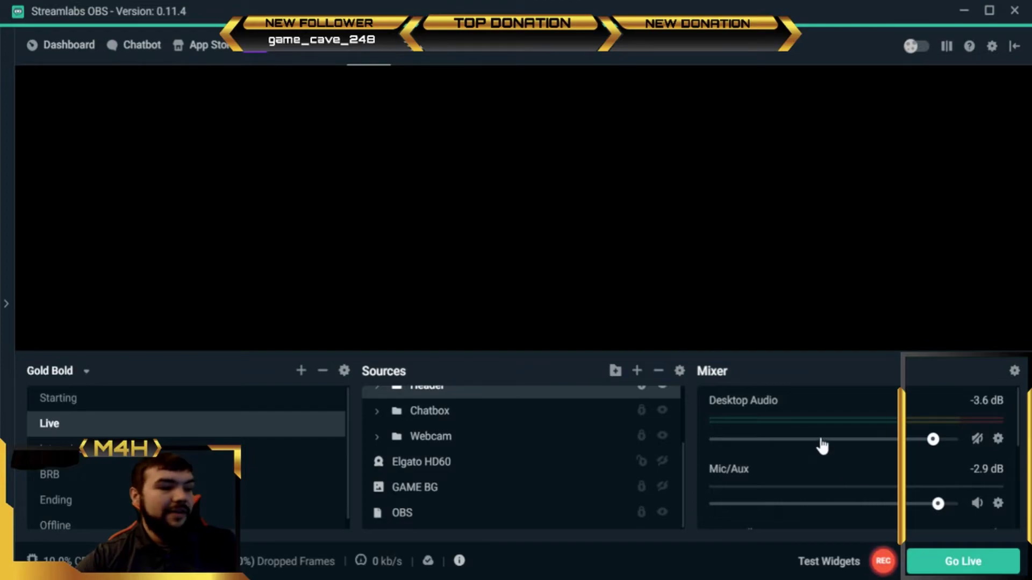
Step: Lower the Elgato HD60 audio level in the mixer to -3.2 dB
scroll(820, 443, down, 2)
scroll(820, 444, up, 2)
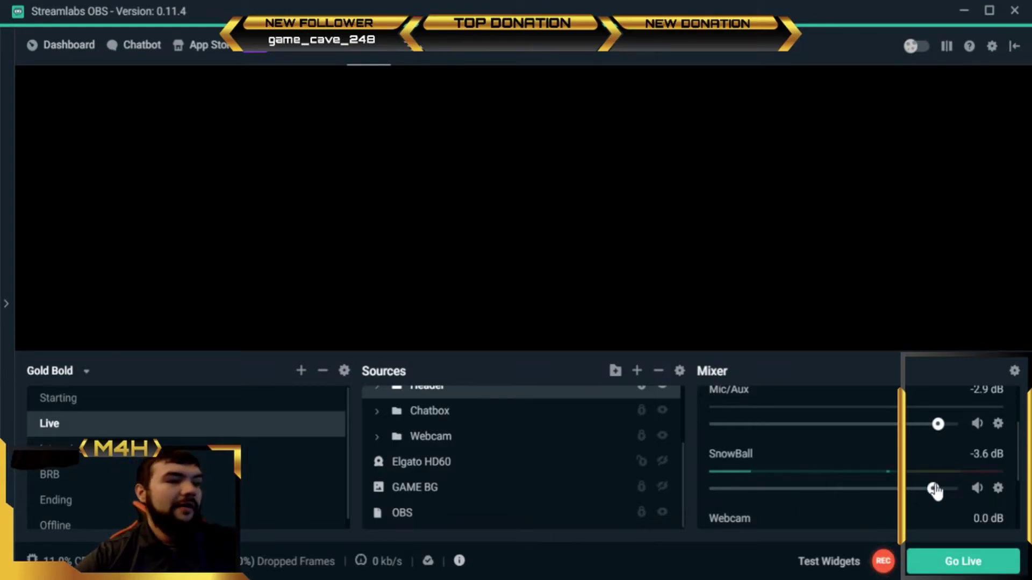
scroll(843, 501, down, 2)
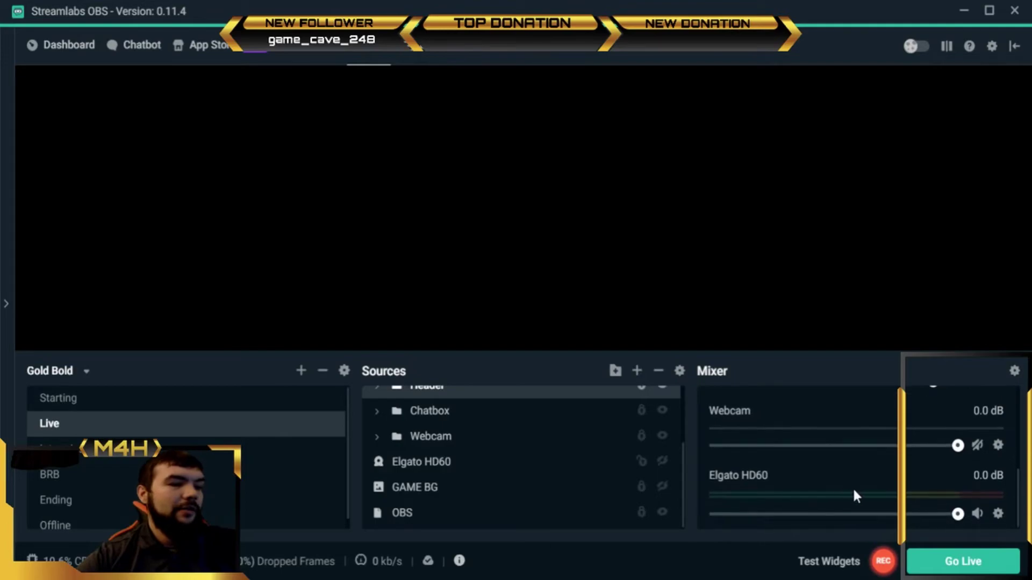
drag(958, 515, 935, 515)
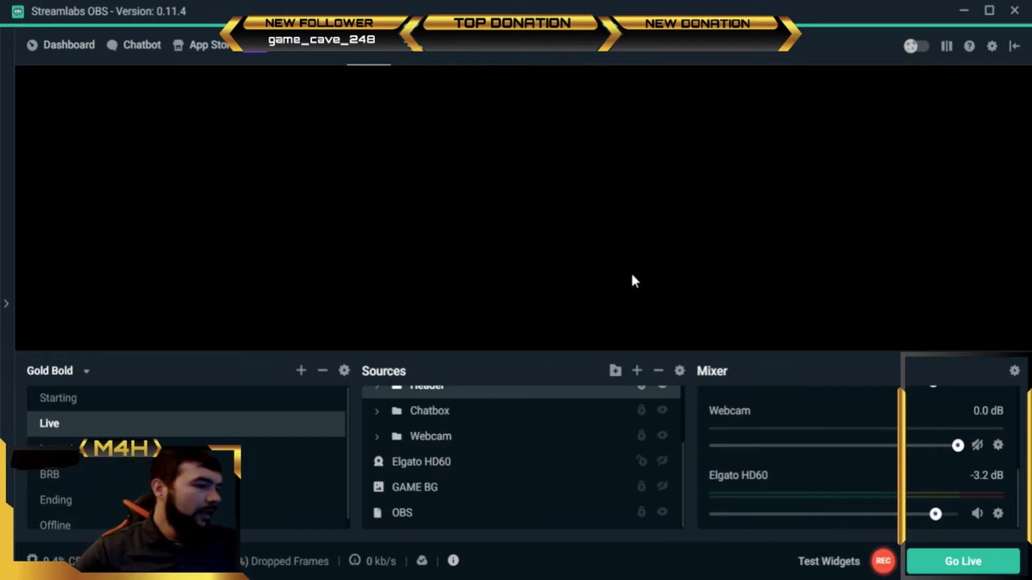
Step: Show the GAME BG image briefly and hide it again, and make the Elgato HD60 capture source visible
click(663, 489)
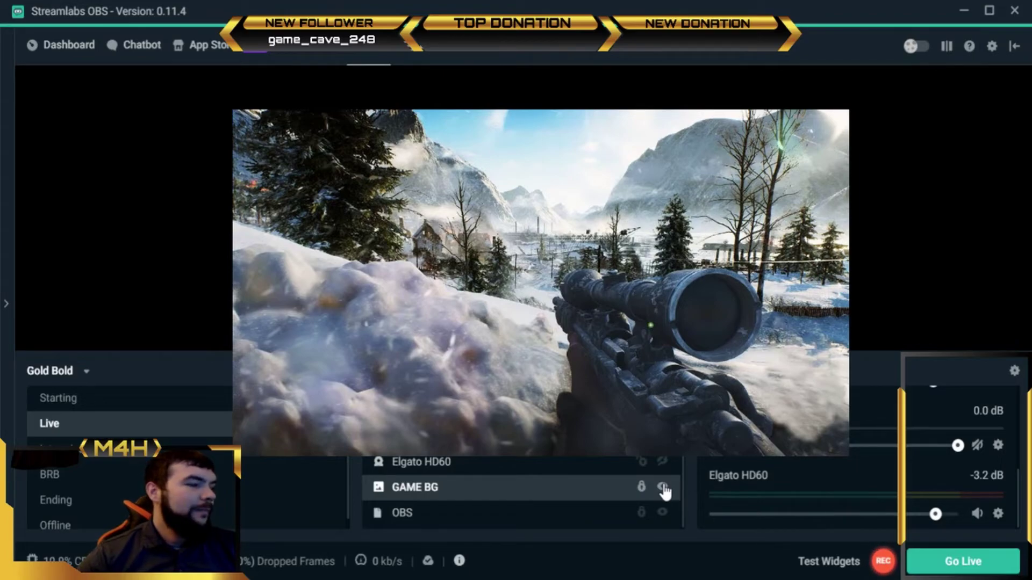
click(663, 488)
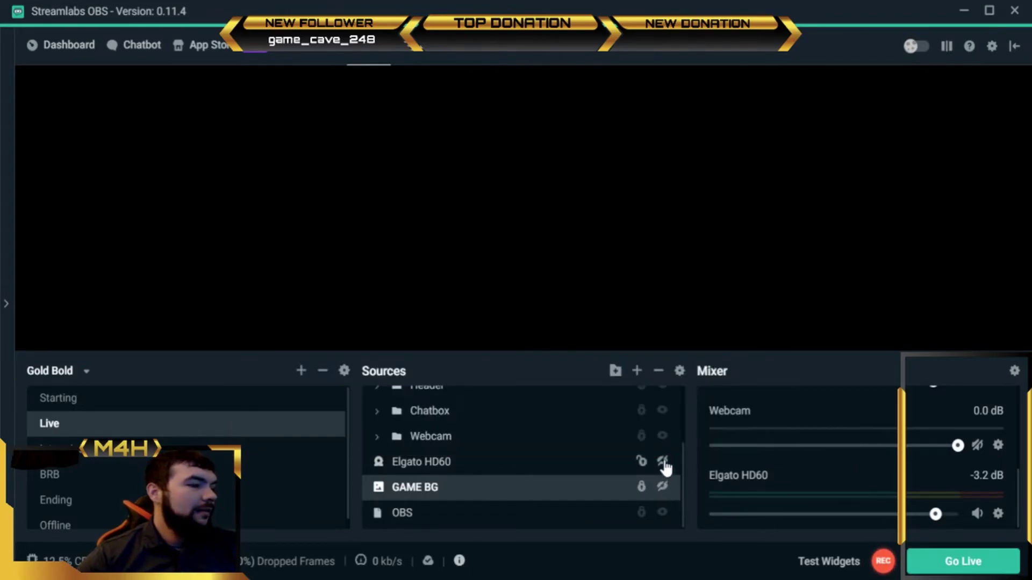
click(662, 462)
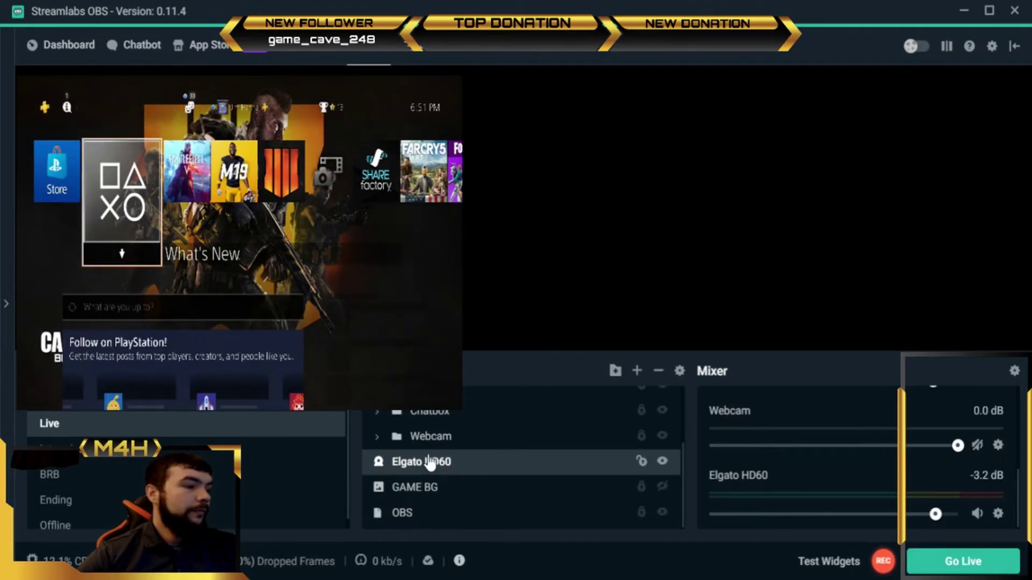
Step: Move the Elgato HD60 source above SnowBall in the source order and enlarge its picture on the canvas
scroll(459, 430, up, 3)
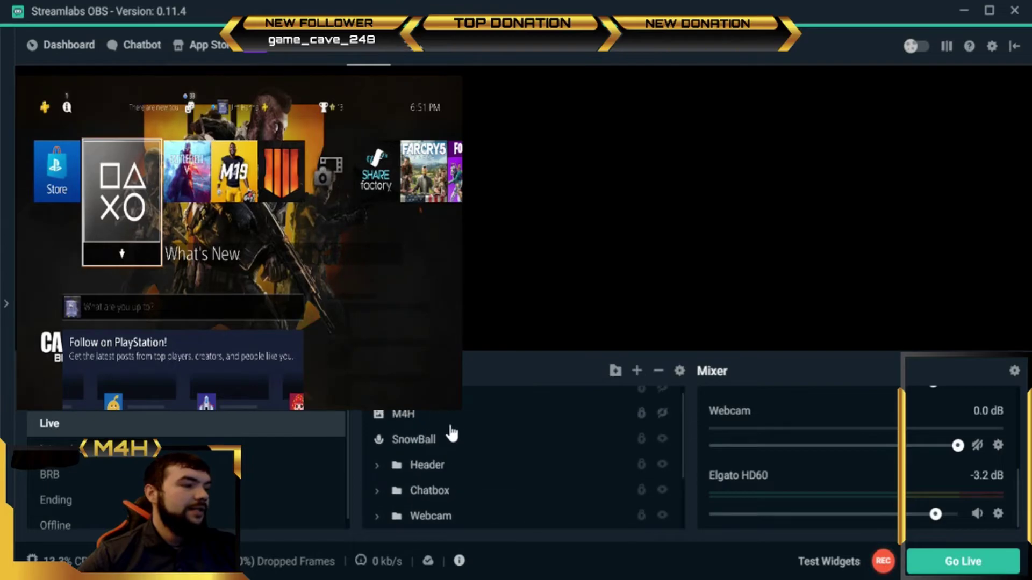
scroll(442, 431, down, 3)
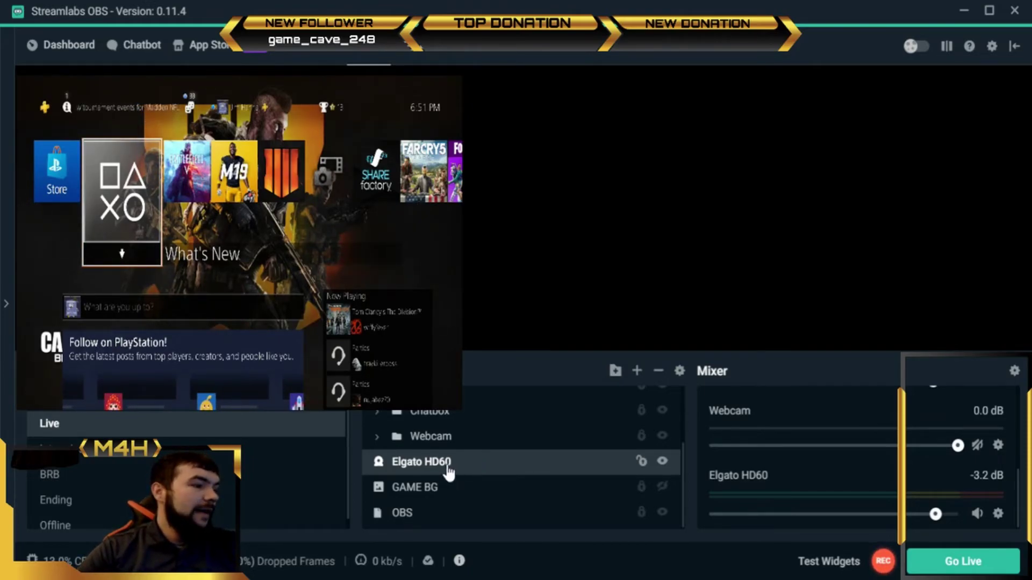
drag(448, 472, 476, 445)
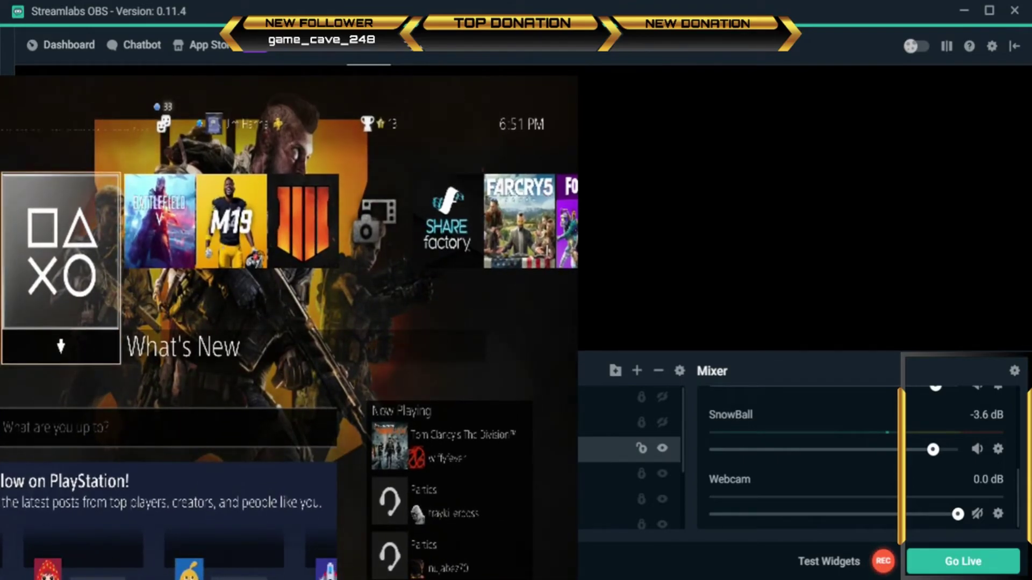
Step: Move the Elgato HD60 source back down between the Webcam folder and GAME BG
scroll(628, 457, down, 2)
scroll(629, 473, down, 2)
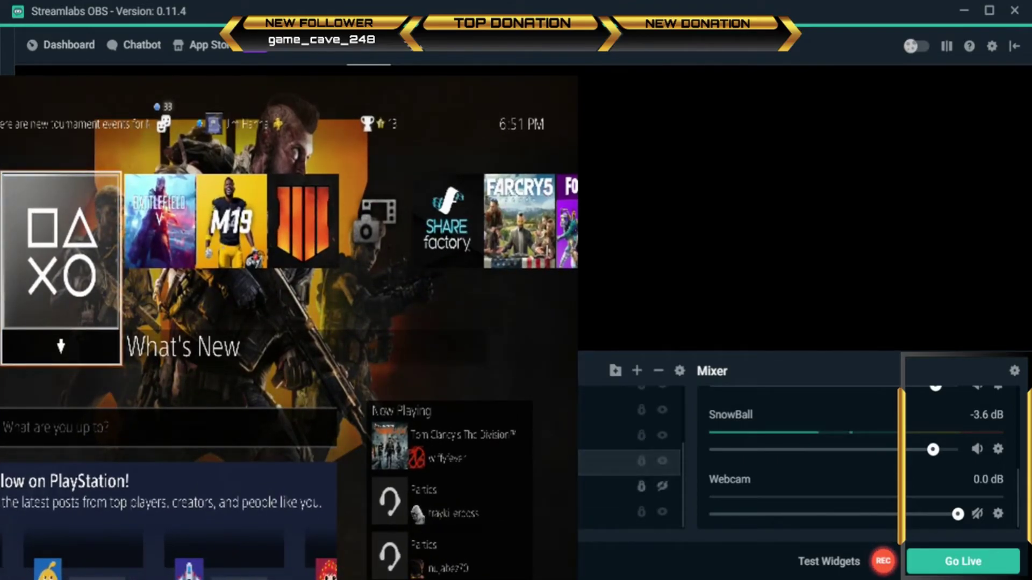
click(662, 486)
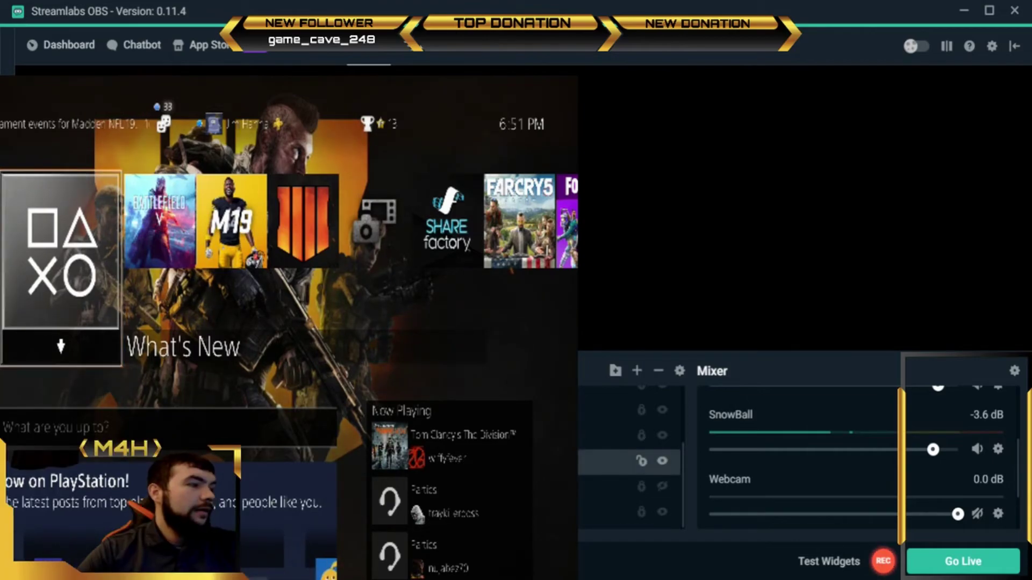
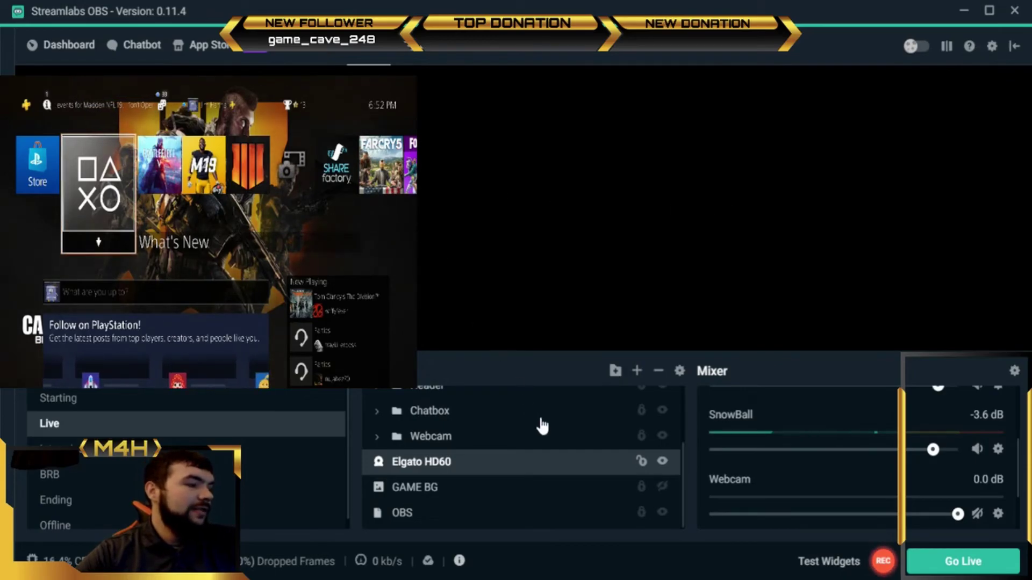
Step: Hide the Elgato HD60 capture source and select the OBS source
click(662, 464)
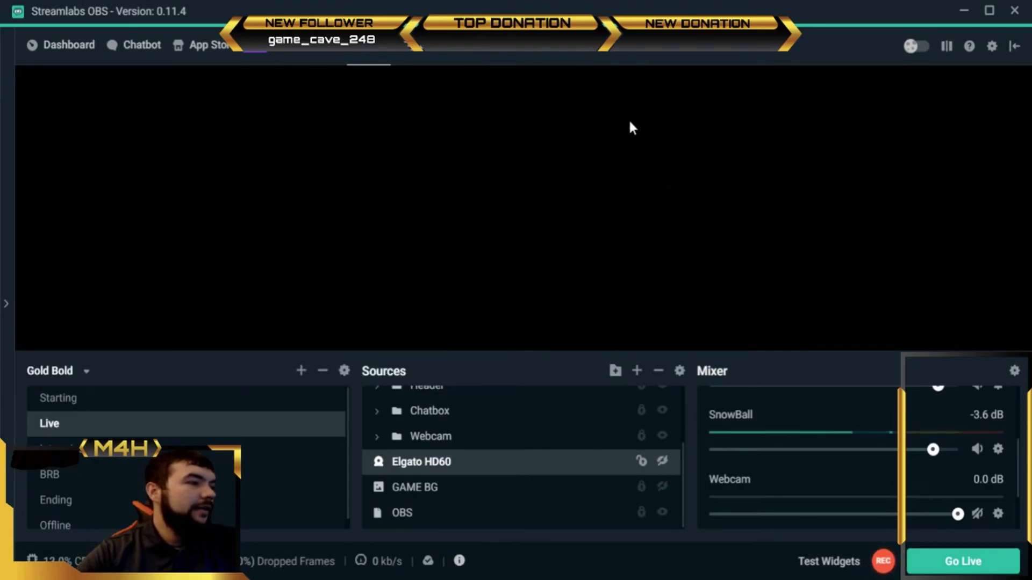
click(498, 517)
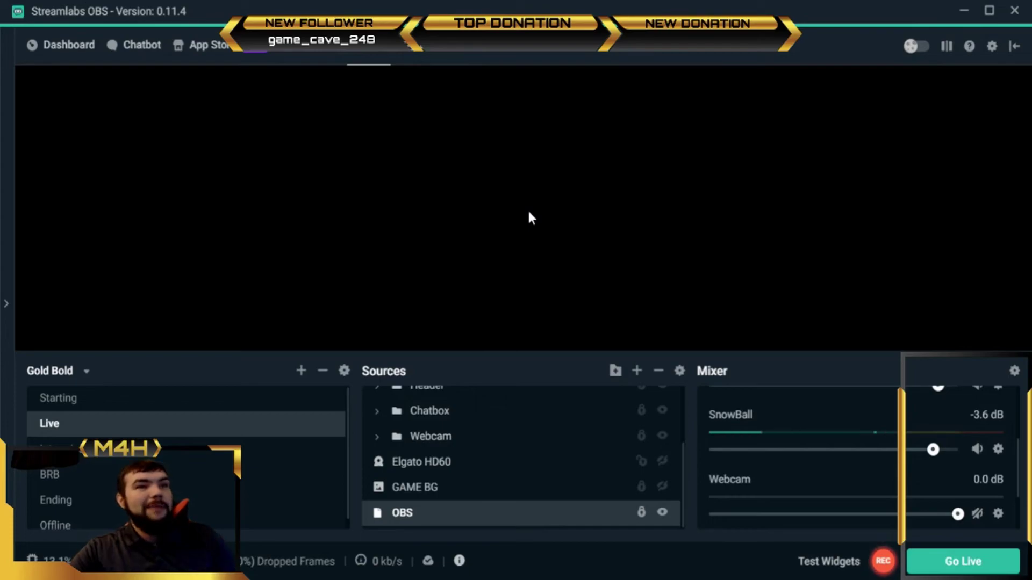
Step: Make the M4H and Team350 images visible in the Live scene
scroll(508, 465, up, 3)
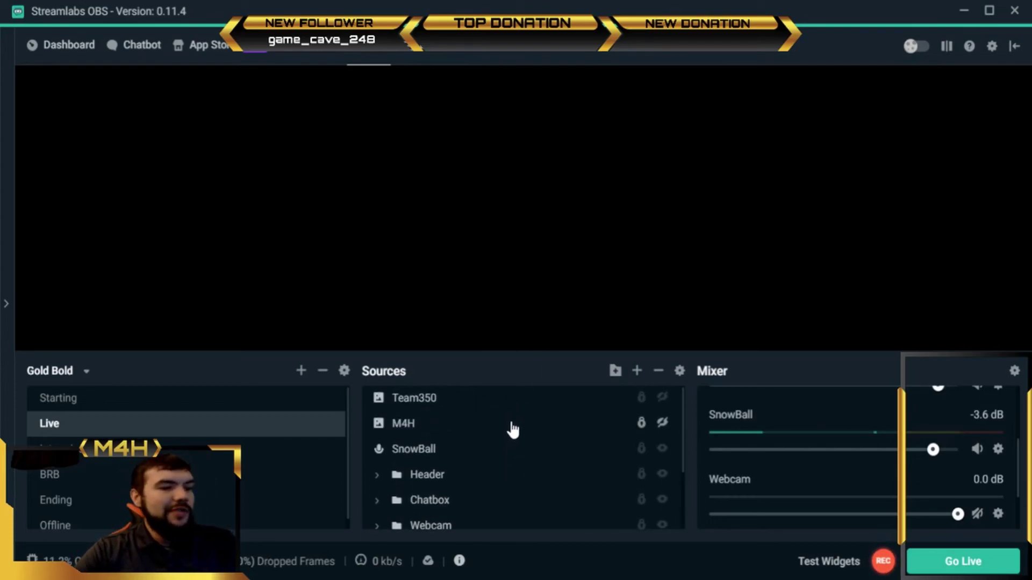
scroll(512, 430, down, 3)
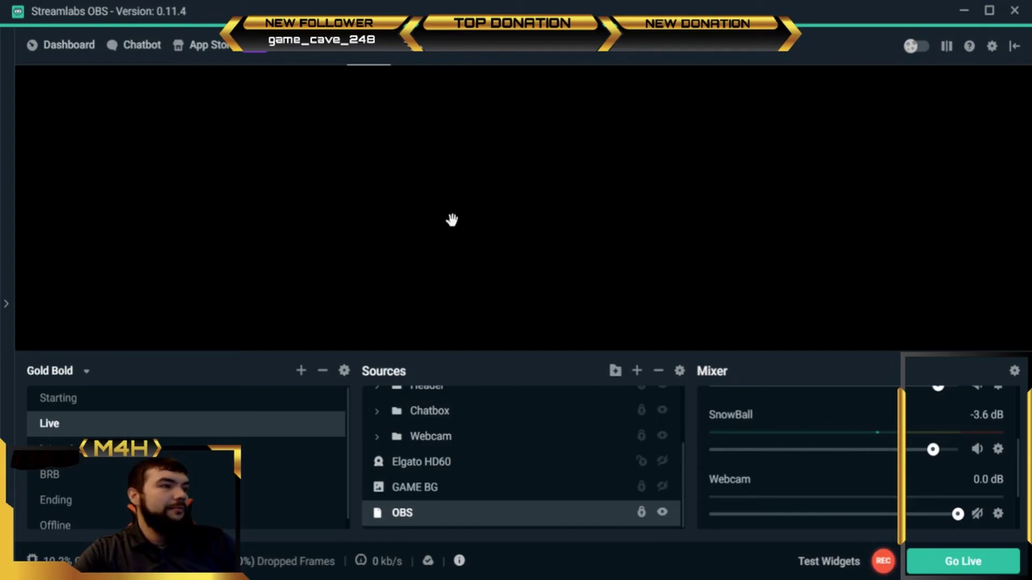
scroll(565, 398, up, 3)
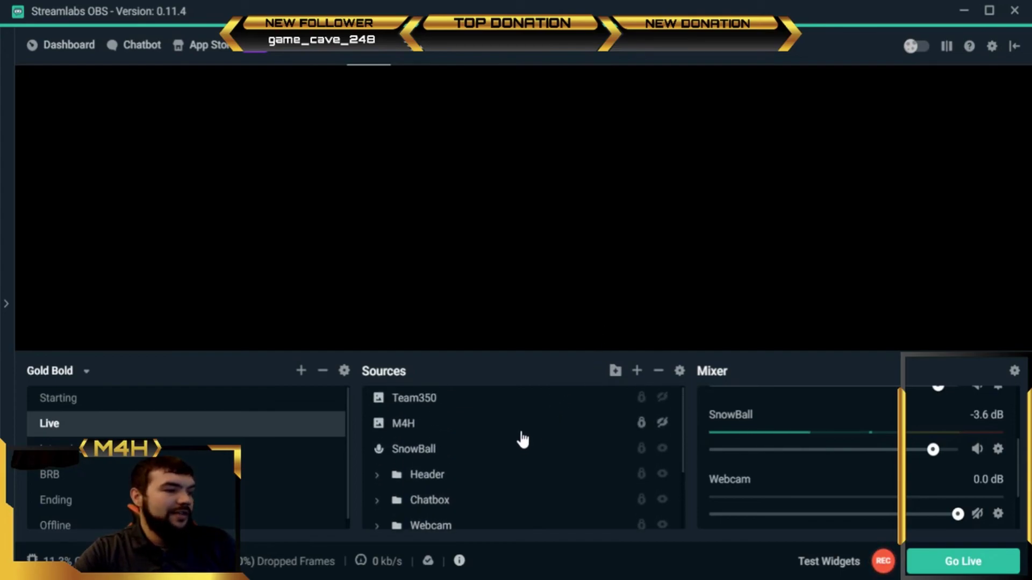
click(662, 423)
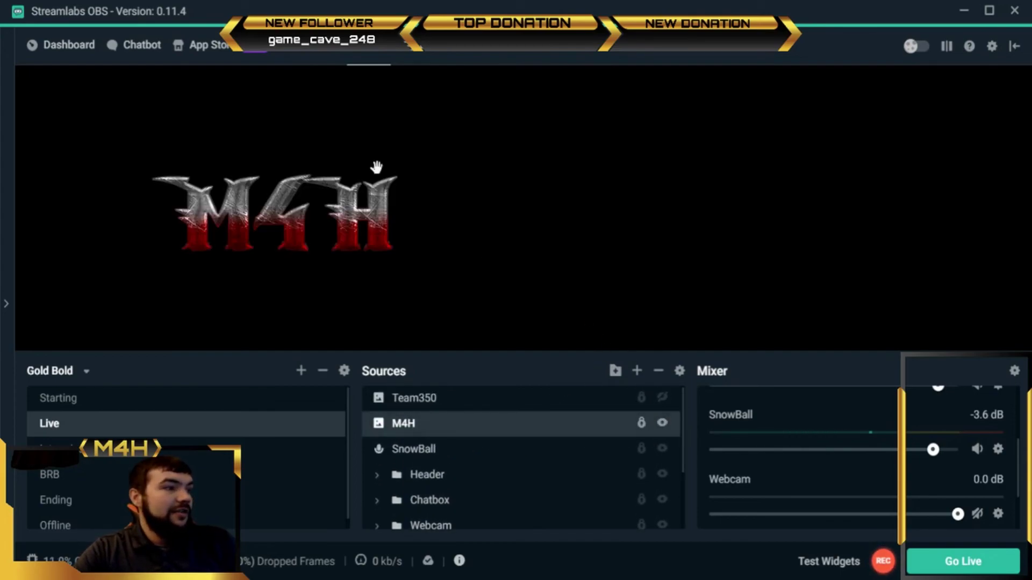
click(662, 397)
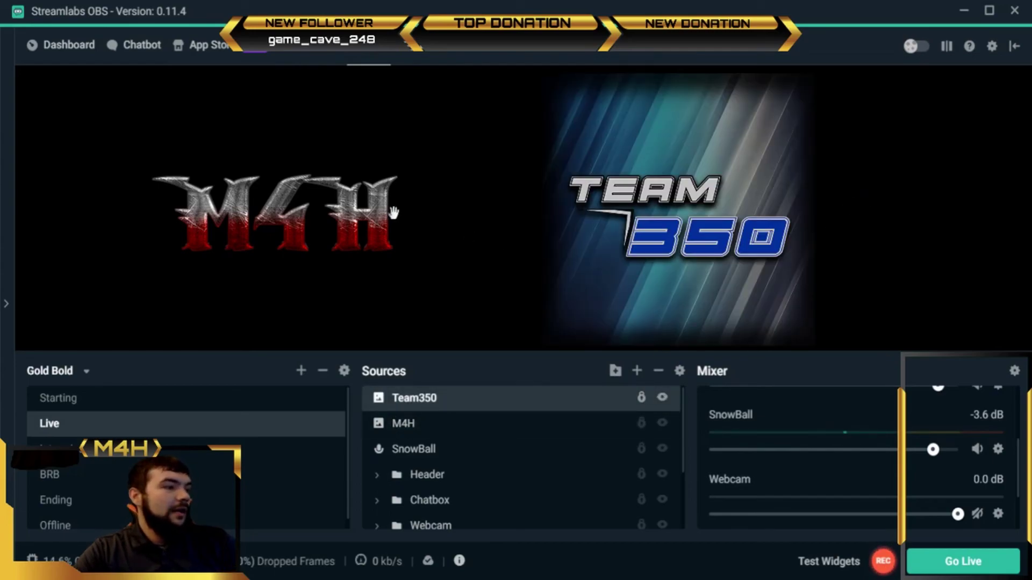
click(425, 190)
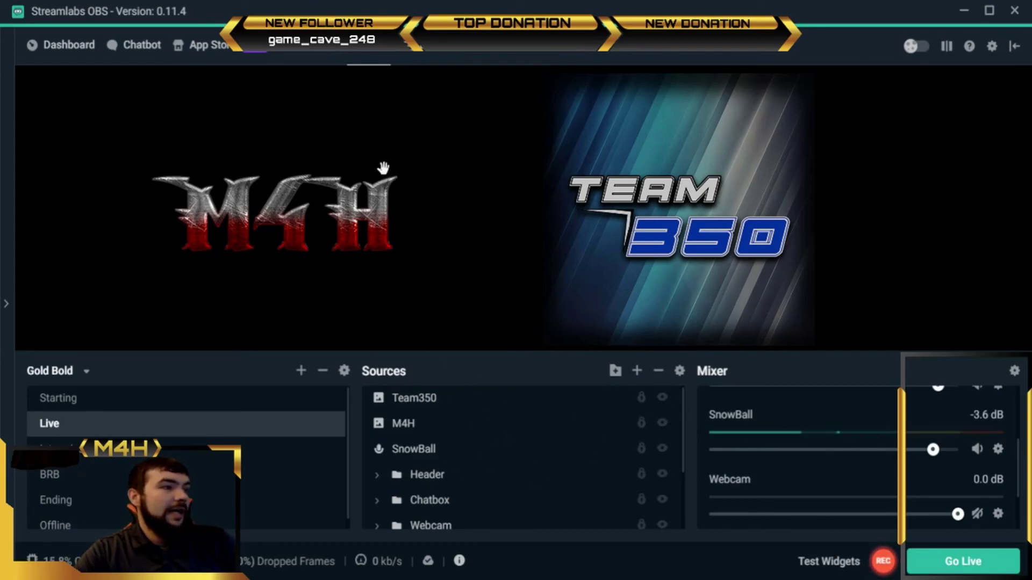
Step: Lock the Elgato HD60 source and unlock the M4H image for editing
scroll(481, 457, down, 2)
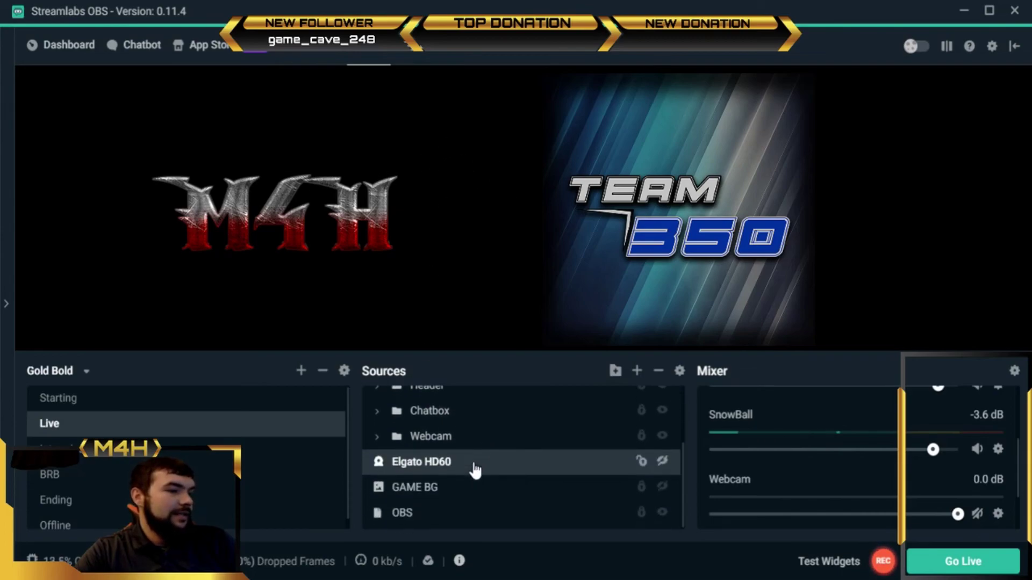
click(641, 461)
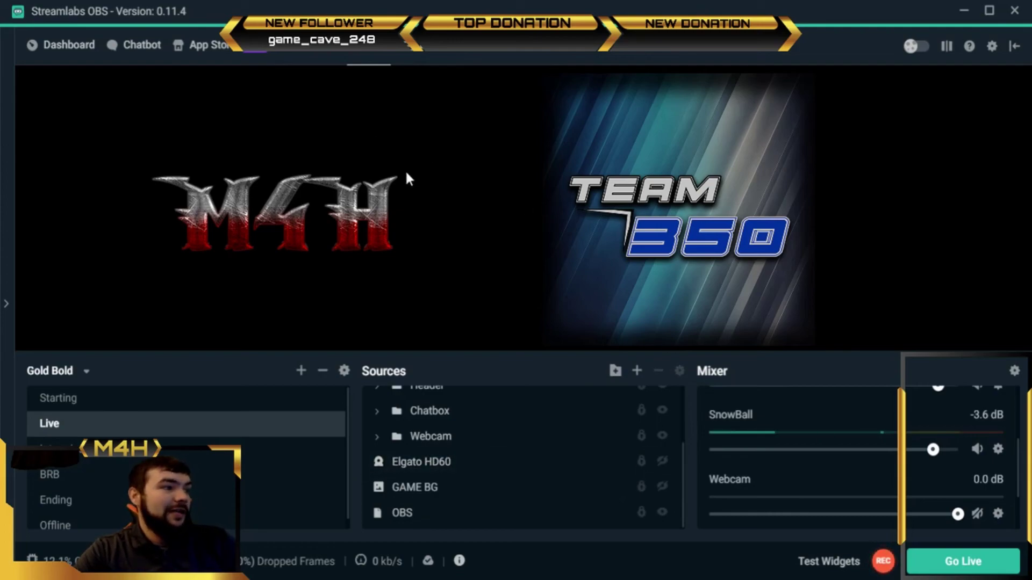
scroll(538, 468, up, 3)
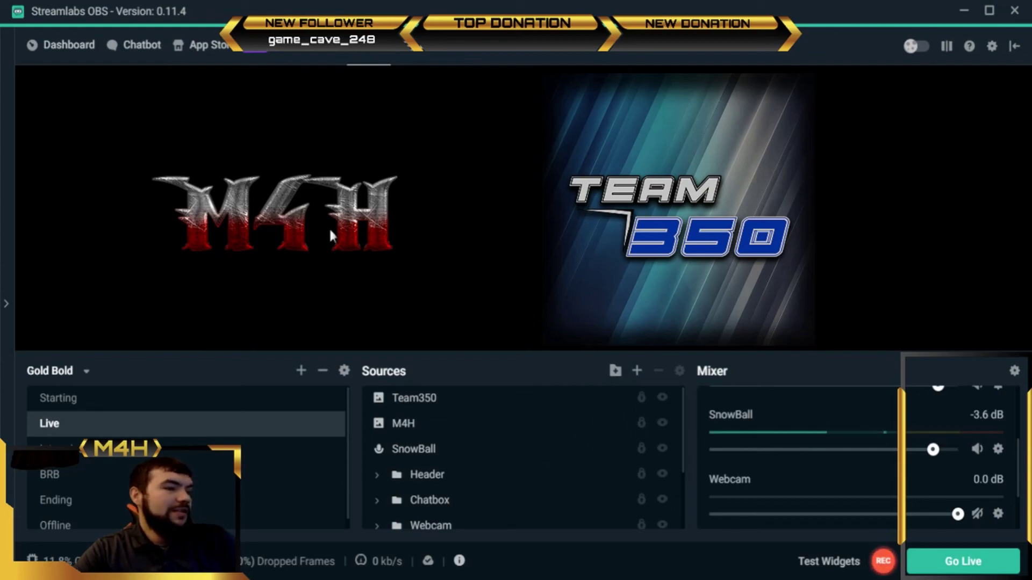
click(641, 423)
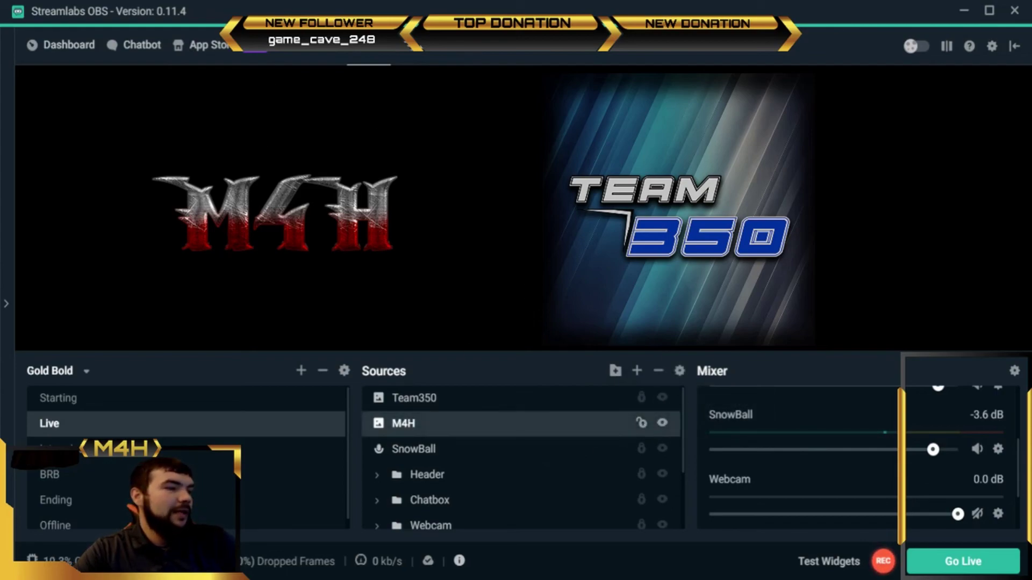
Step: Shrink the M4H image and place it over the title at the top of the webcam frame
drag(434, 176, 412, 203)
drag(452, 175, 350, 284)
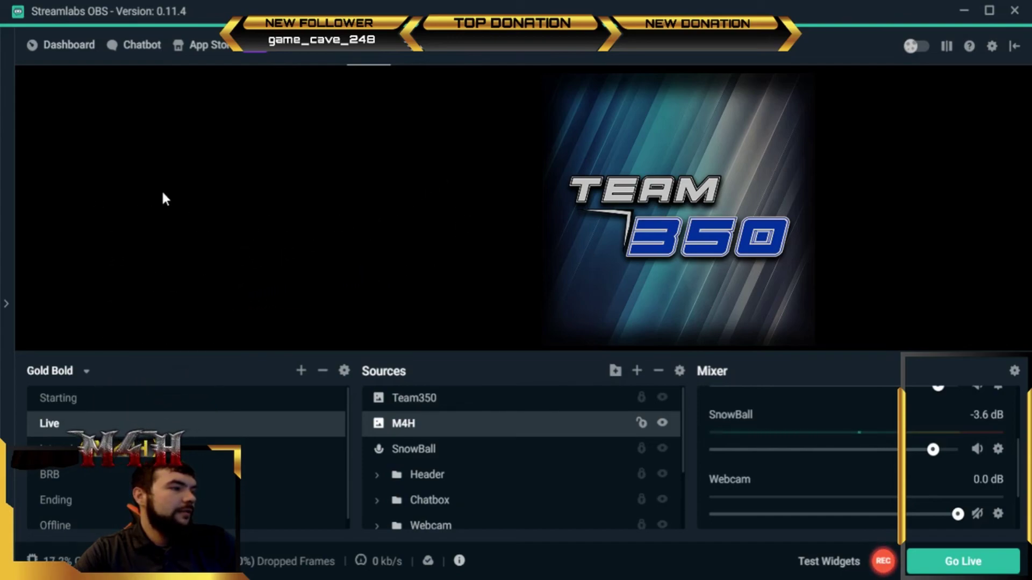
click(352, 214)
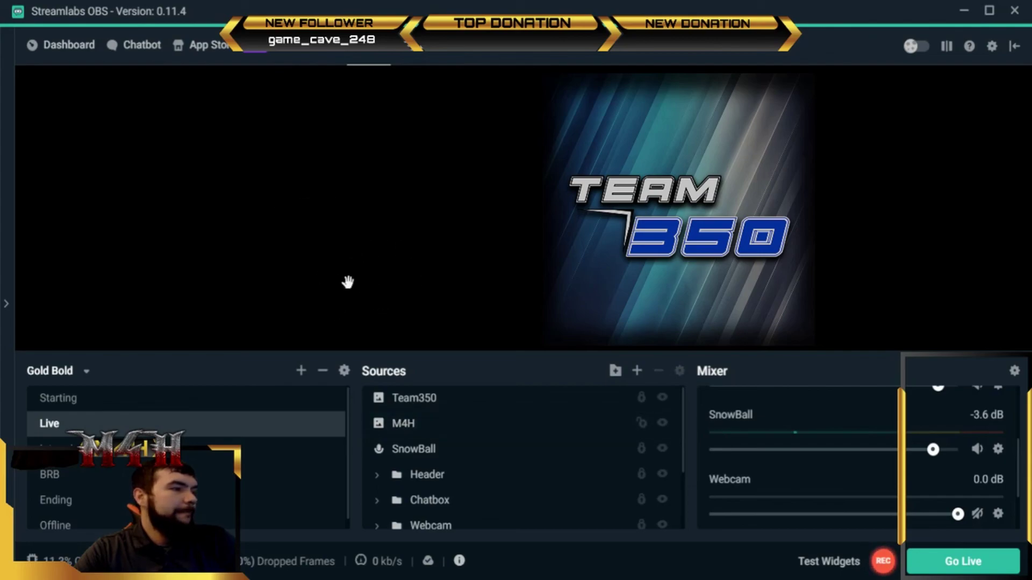
Step: Move the M4H image back beside the Team350 image and enlarge it to slightly more than its original size
drag(350, 281, 385, 138)
drag(424, 166, 430, 204)
click(842, 184)
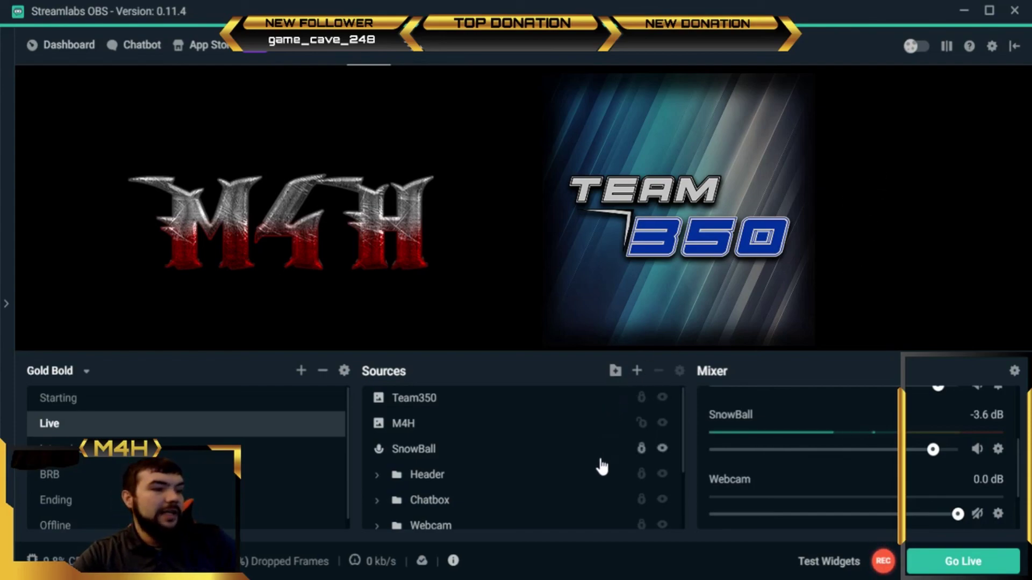
scroll(595, 463, down, 3)
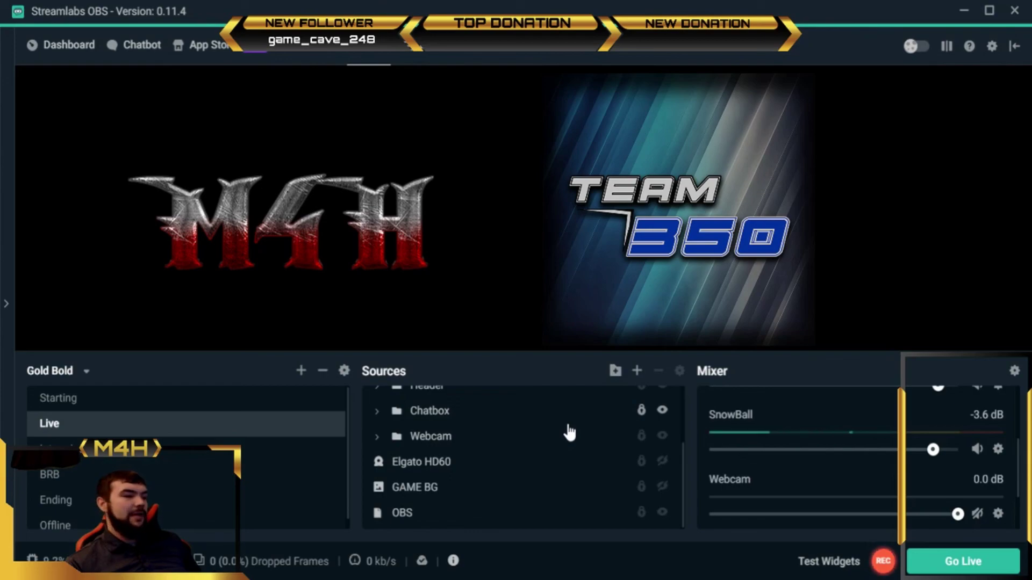
scroll(545, 476, up, 3)
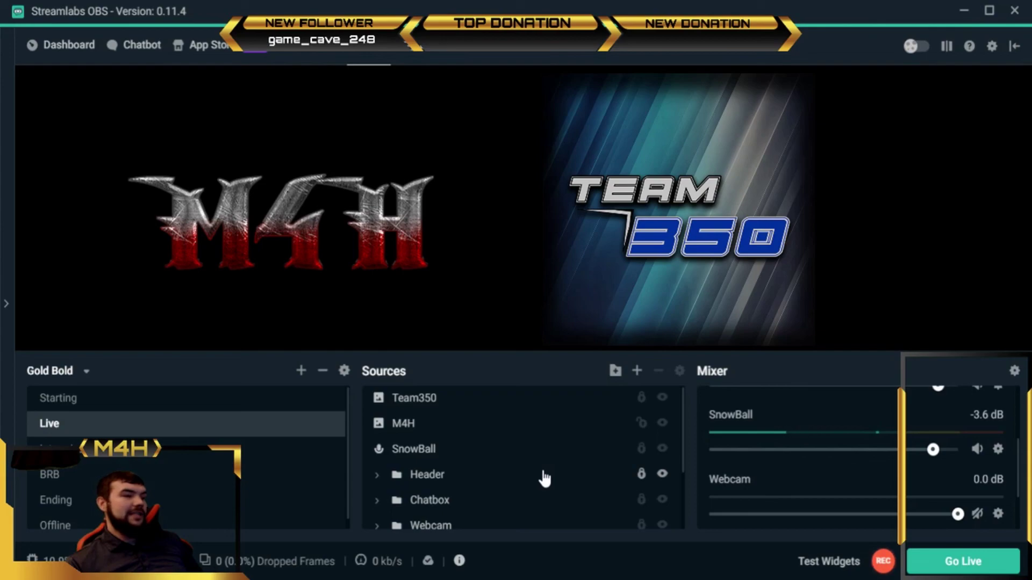
scroll(543, 477, down, 3)
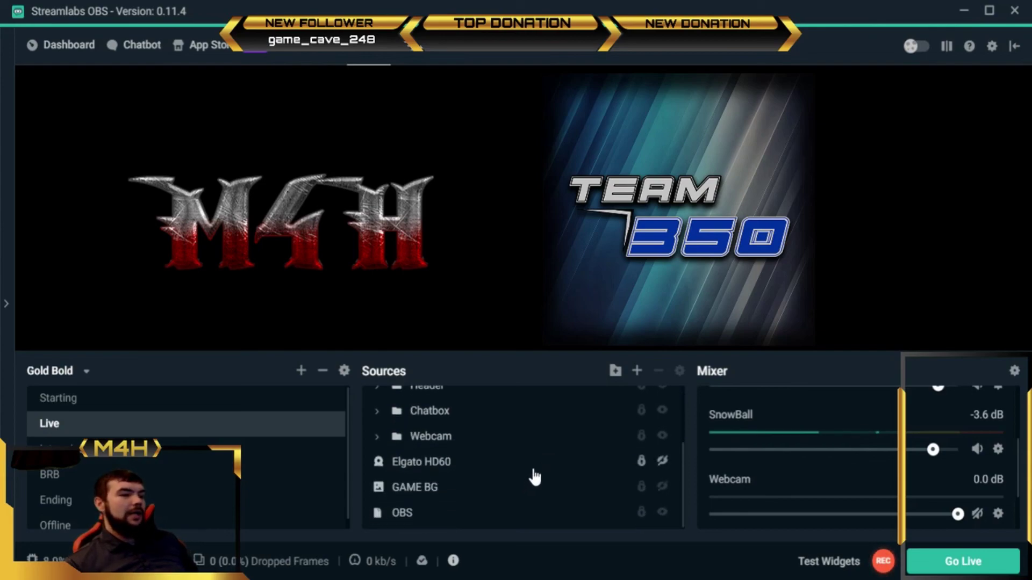
scroll(535, 477, up, 3)
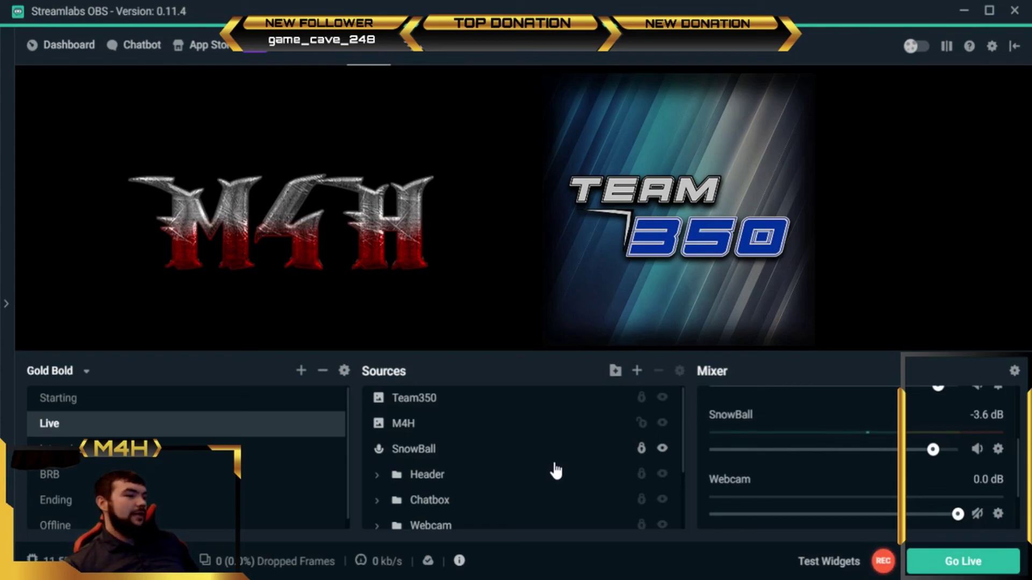
scroll(537, 471, down, 3)
scroll(532, 473, up, 3)
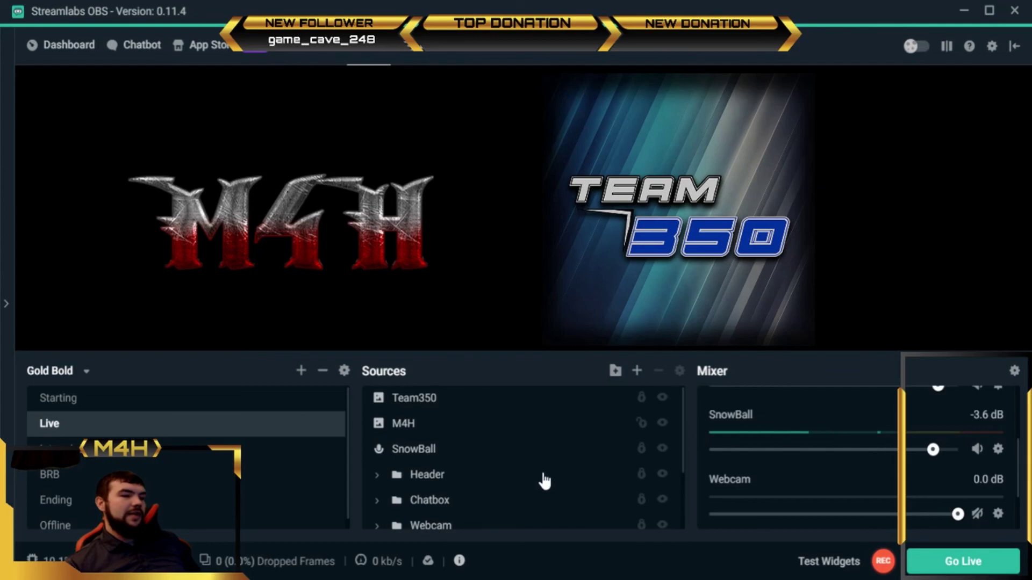